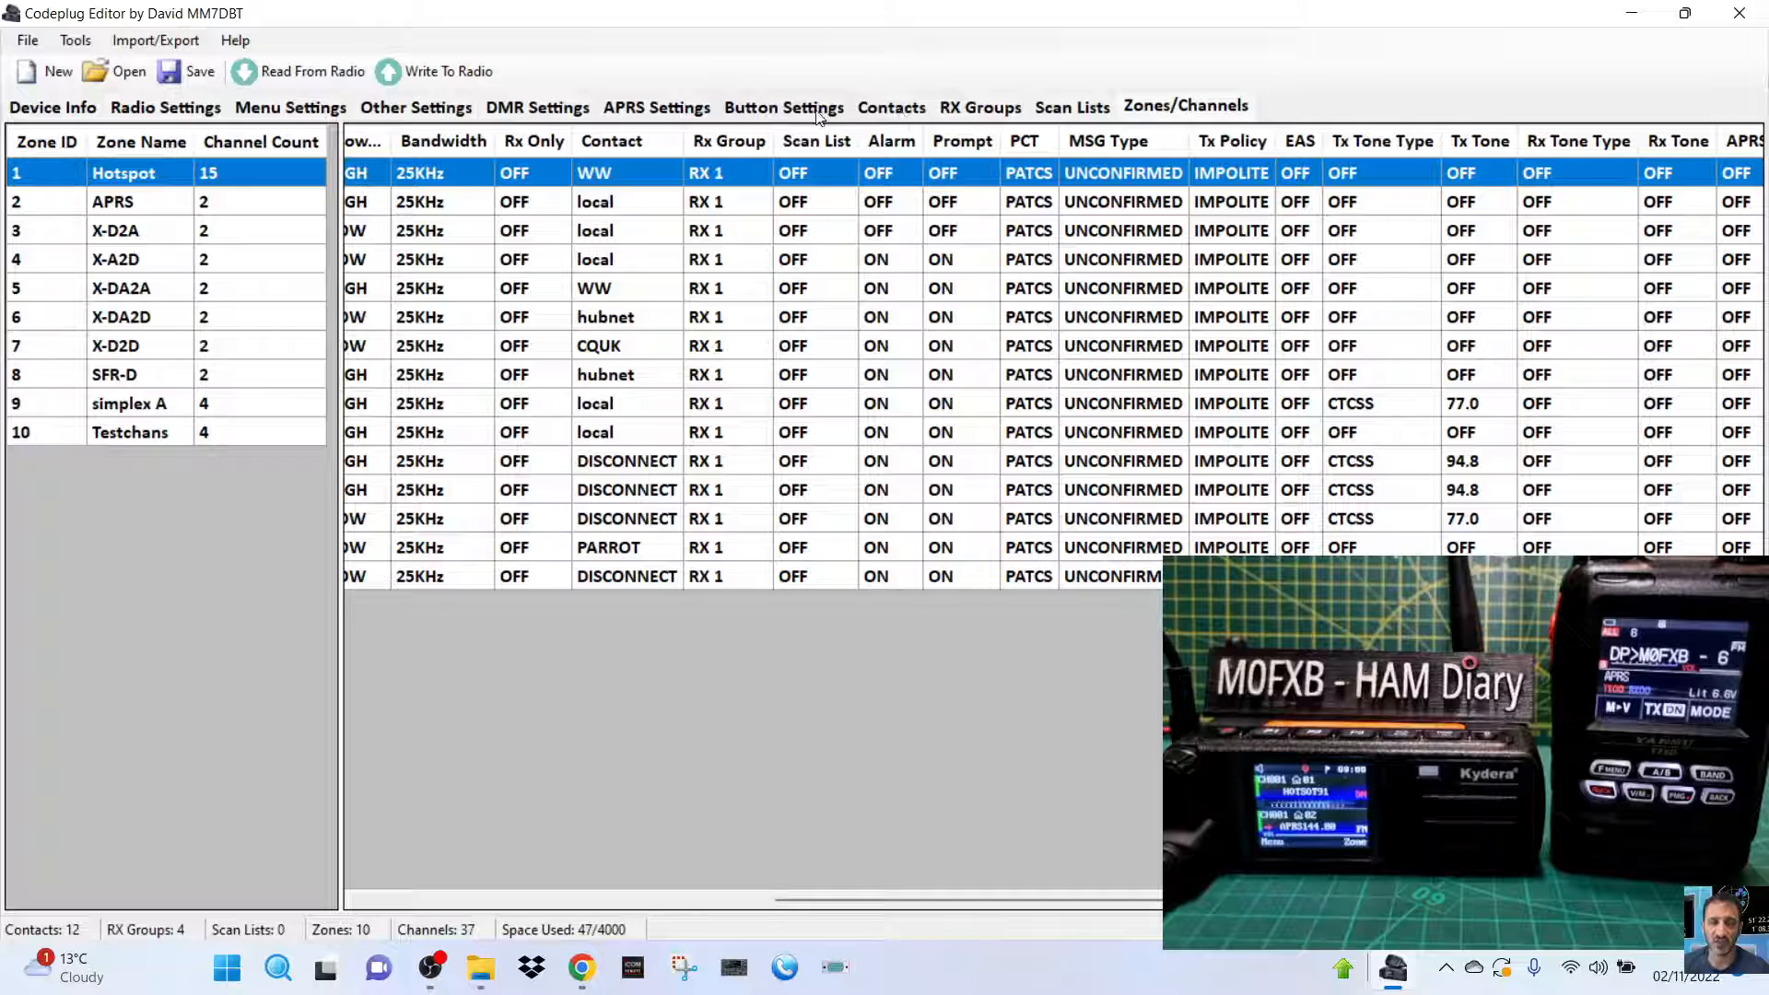
# Review the beacon location options in the analog APRS settings.
pyautogui.click(682, 111)
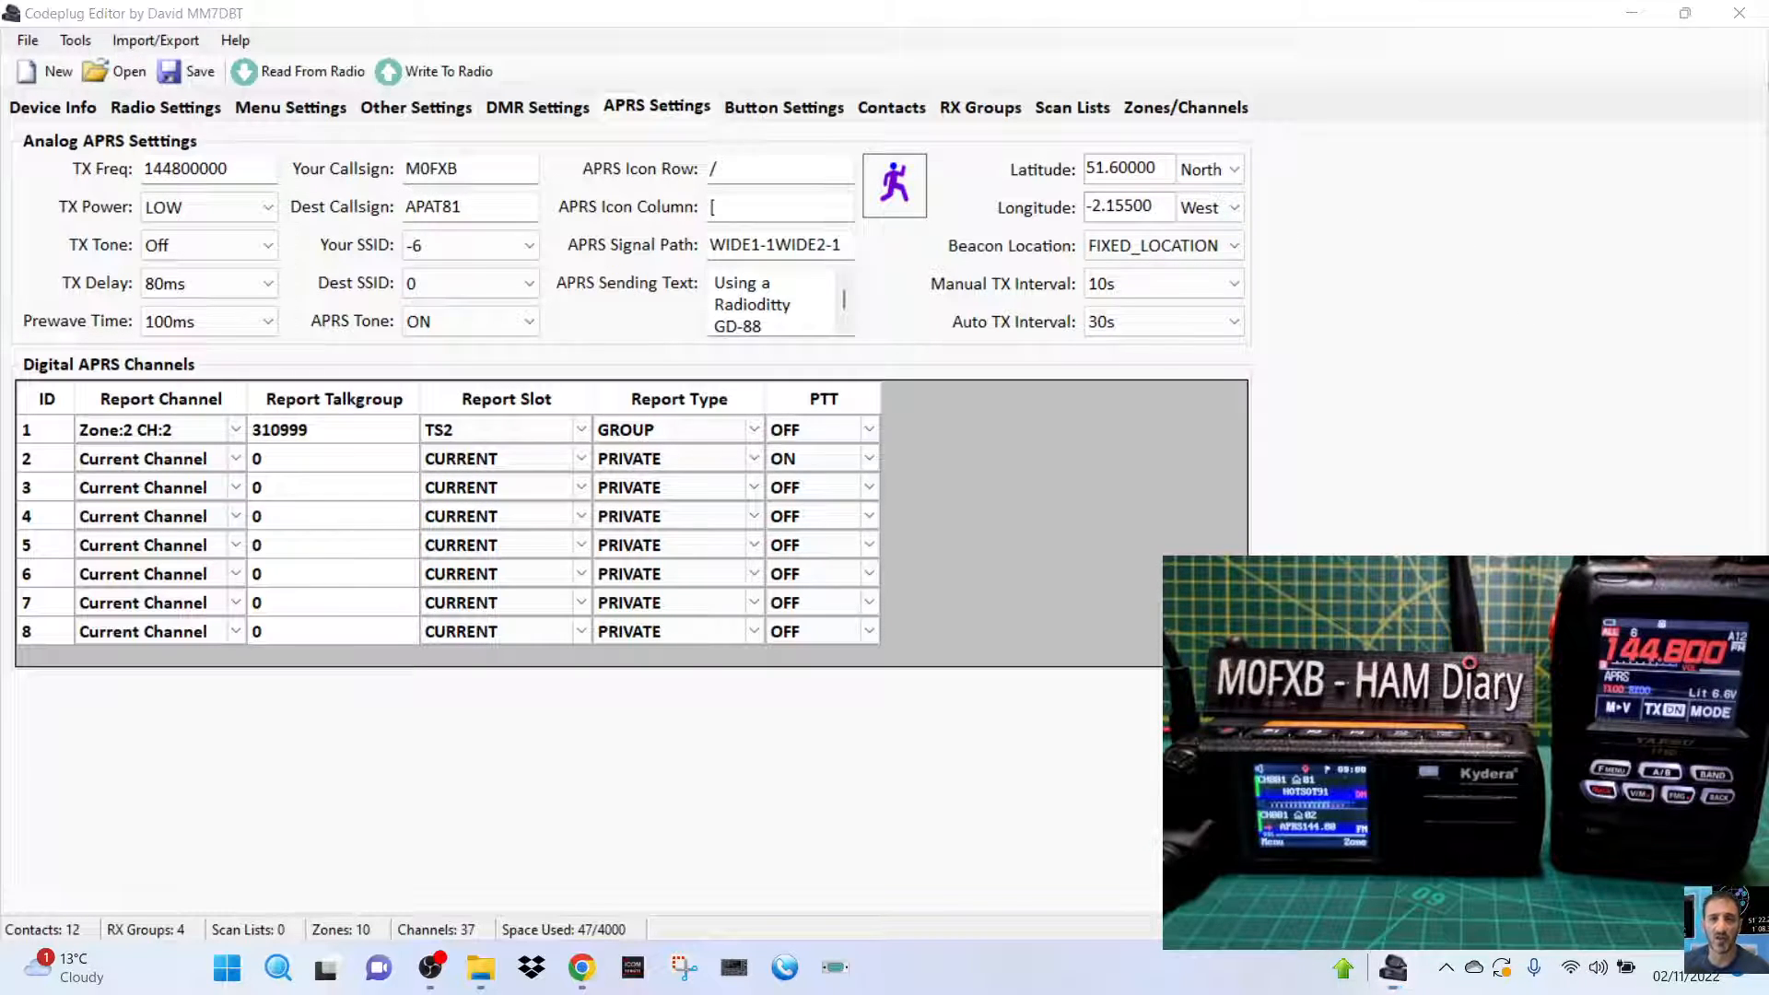
pyautogui.click(1237, 246)
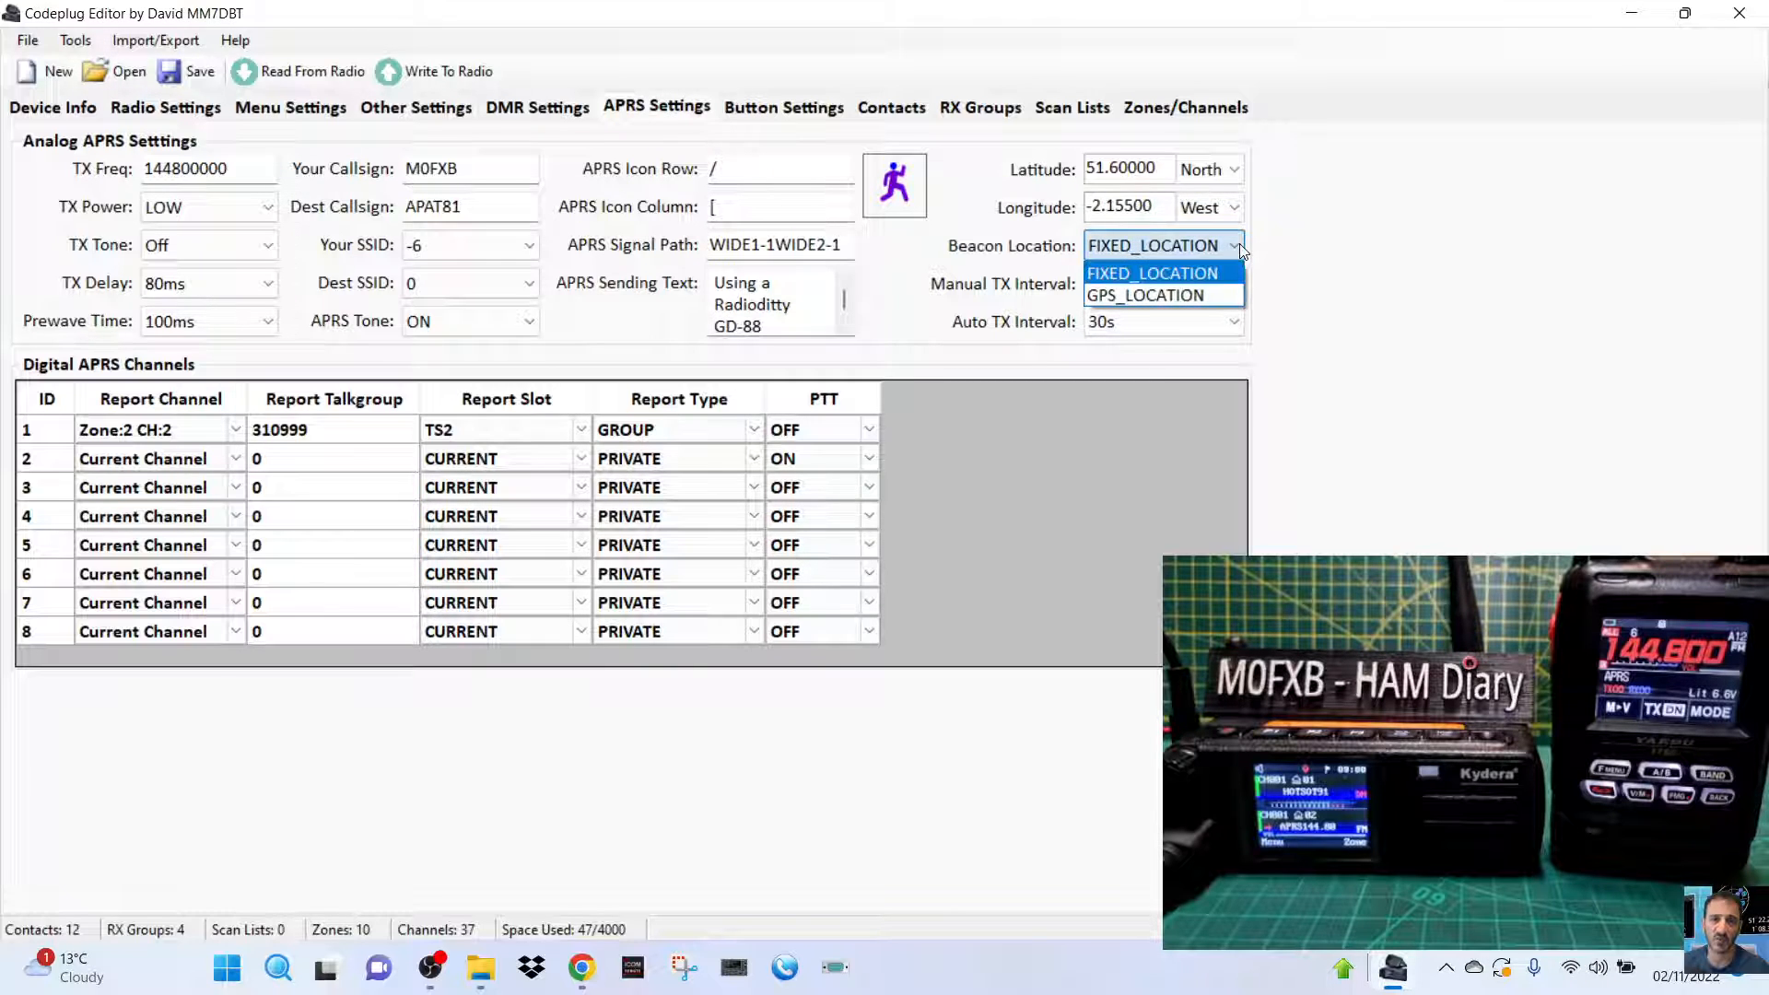
pyautogui.click(1240, 243)
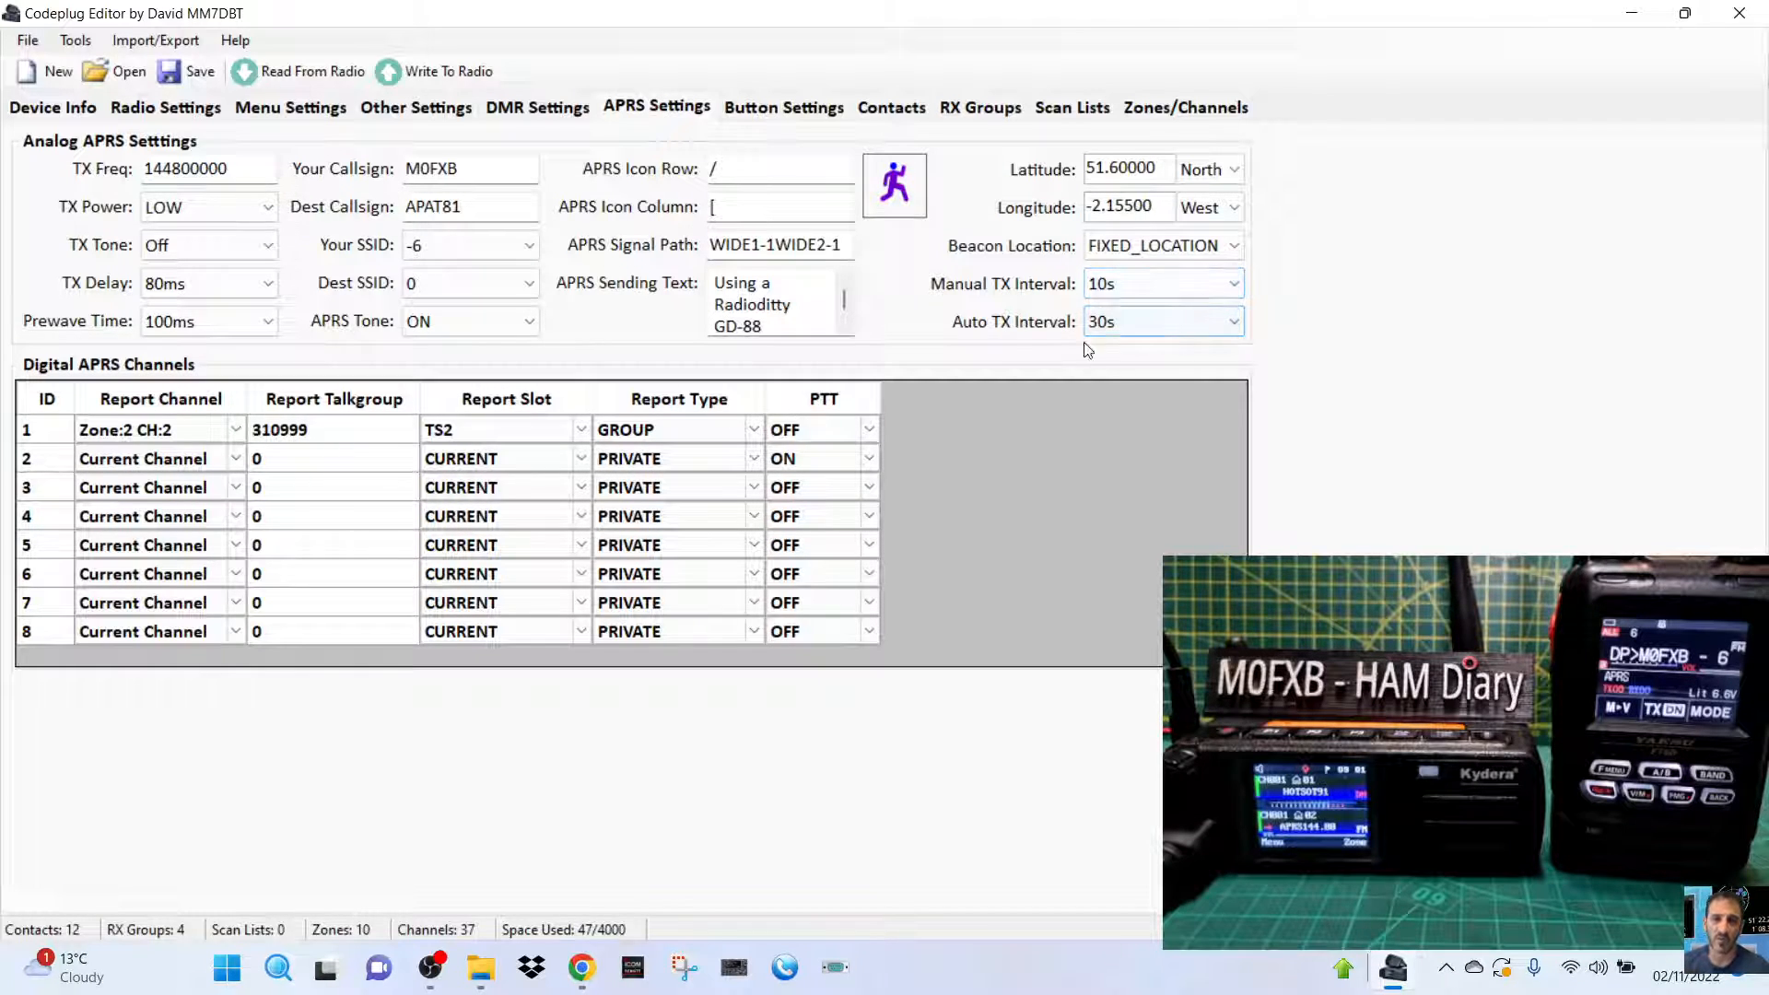
# Change the APRS sending text to "Using a rt-73".
pyautogui.click(793, 328)
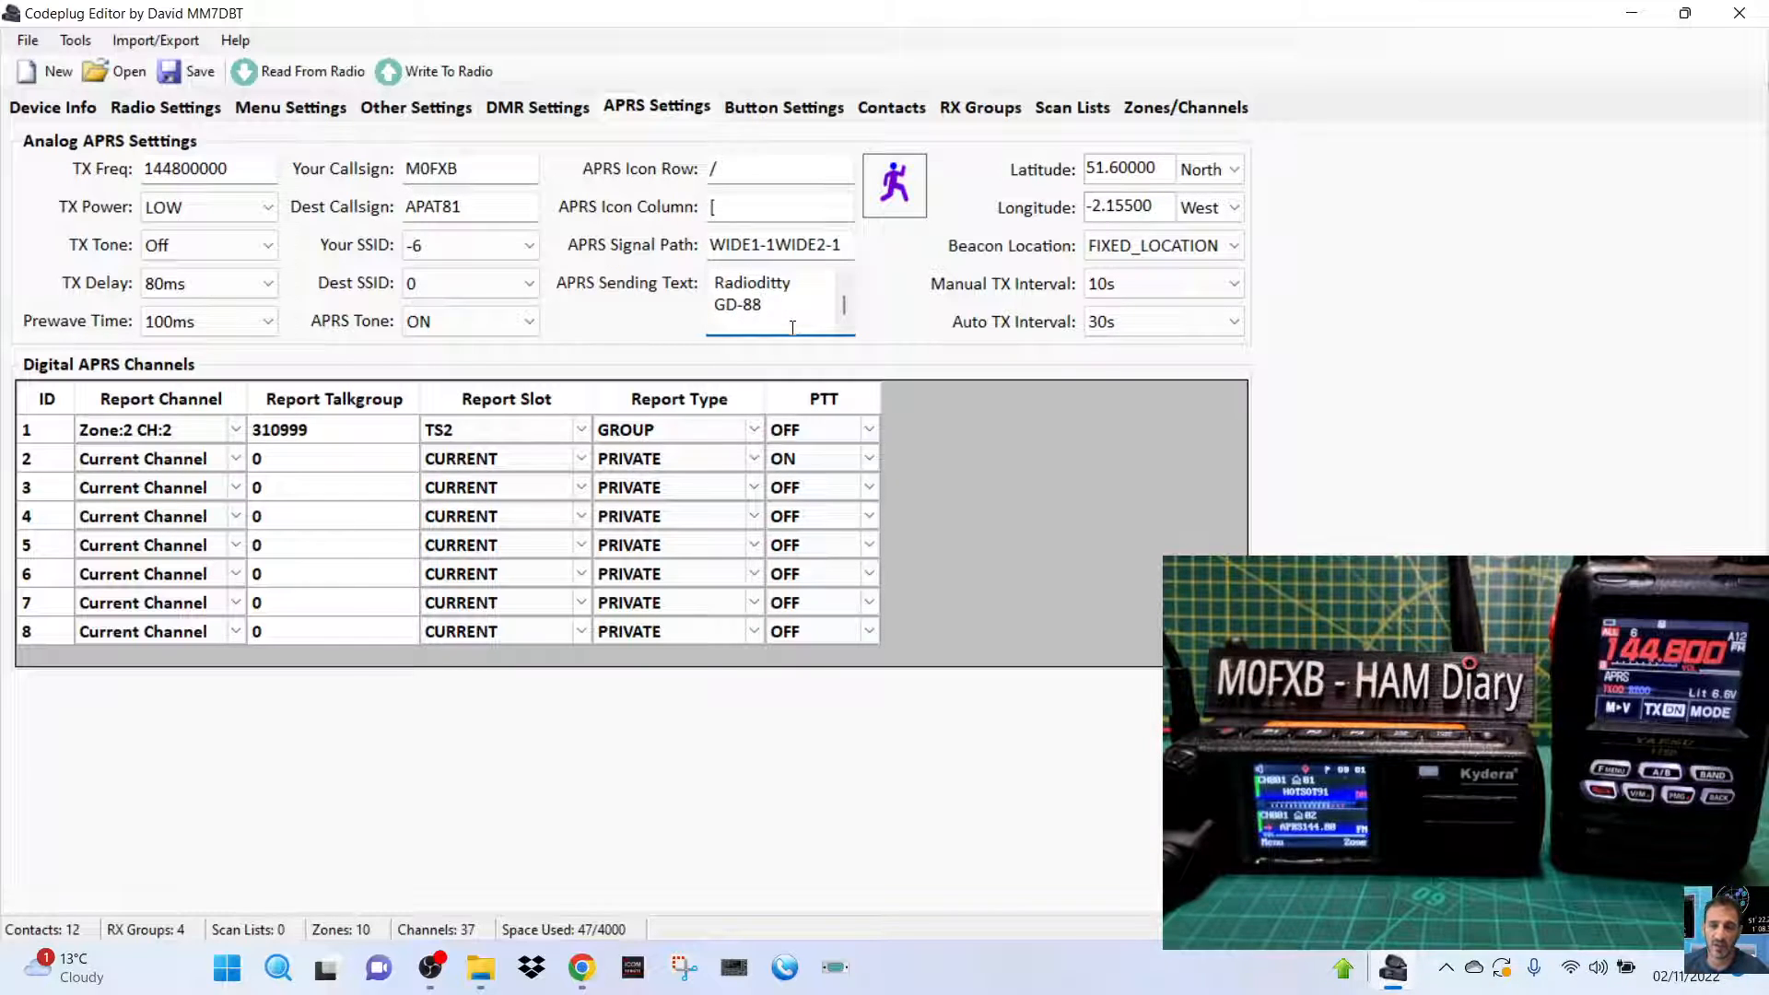
pyautogui.press('BackSpace')
pyautogui.press('BackSpace')
pyautogui.press('BackSpace')
pyautogui.press('BackSpace')
pyautogui.press('BackSpace')
pyautogui.press('BackSpace')
pyautogui.press('BackSpace')
pyautogui.press('BackSpace')
pyautogui.press('BackSpace')
pyautogui.press('BackSpace')
pyautogui.press('BackSpace')
pyautogui.press('BackSpace')
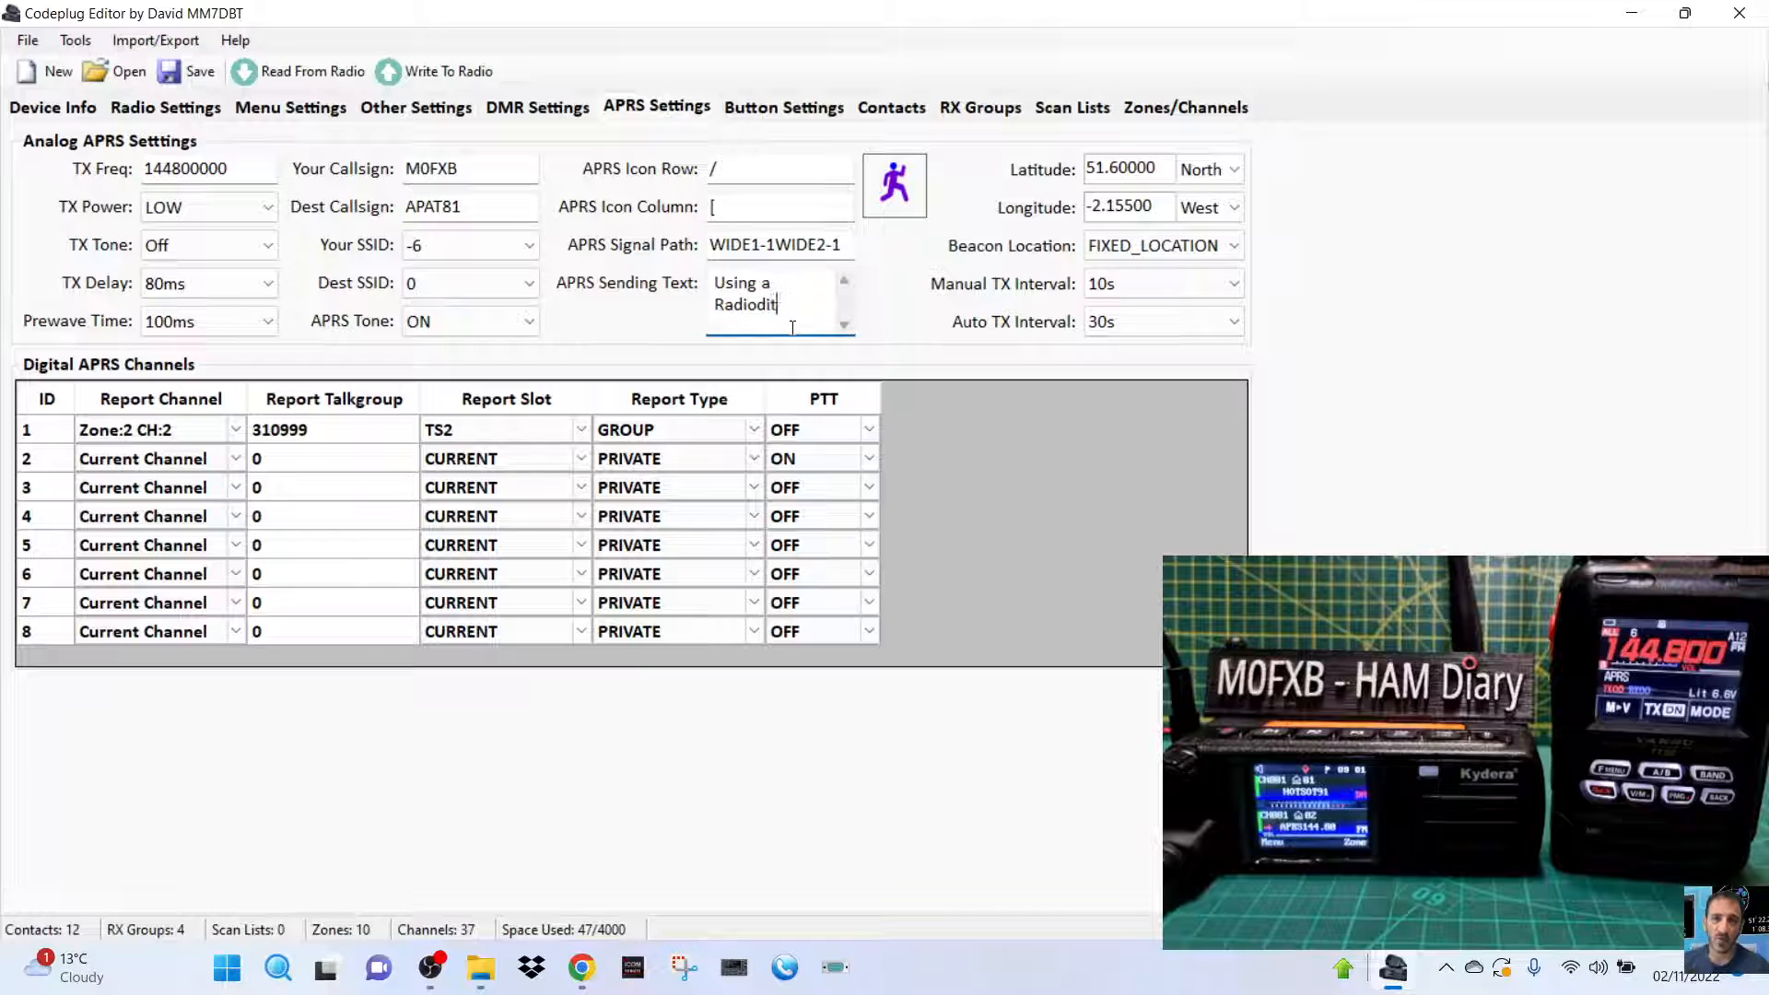
pyautogui.press('capslock')
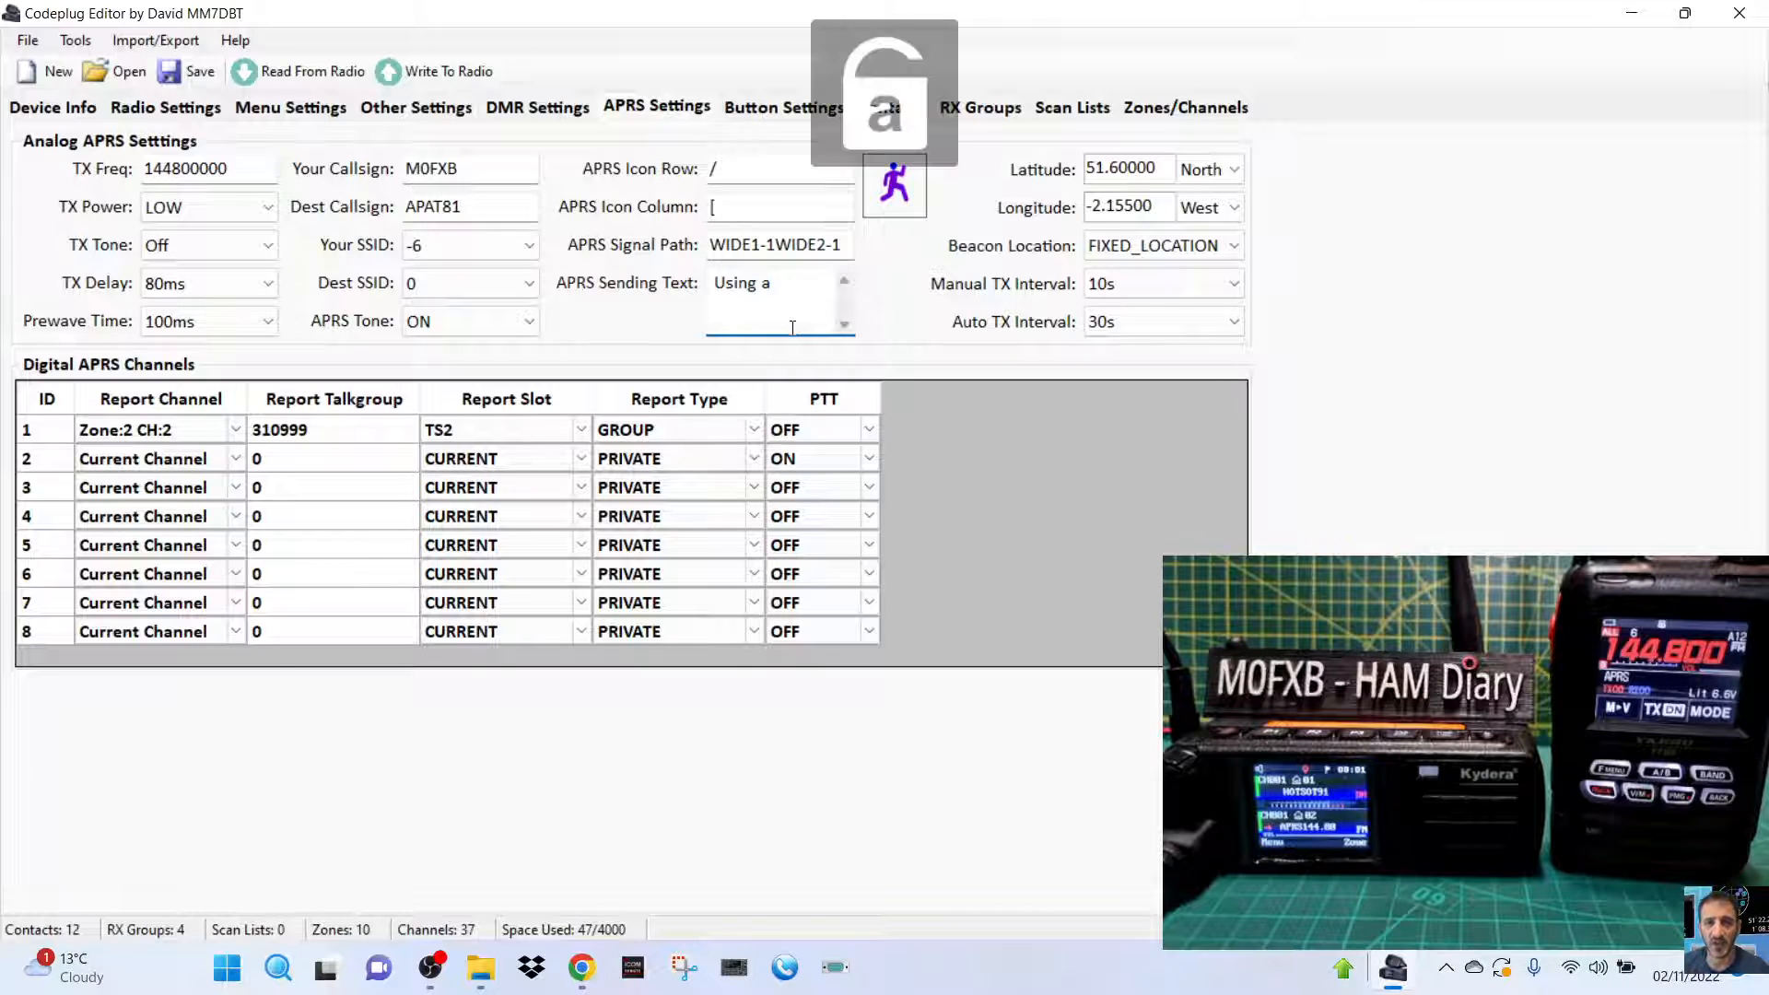
pyautogui.write('rt-73')
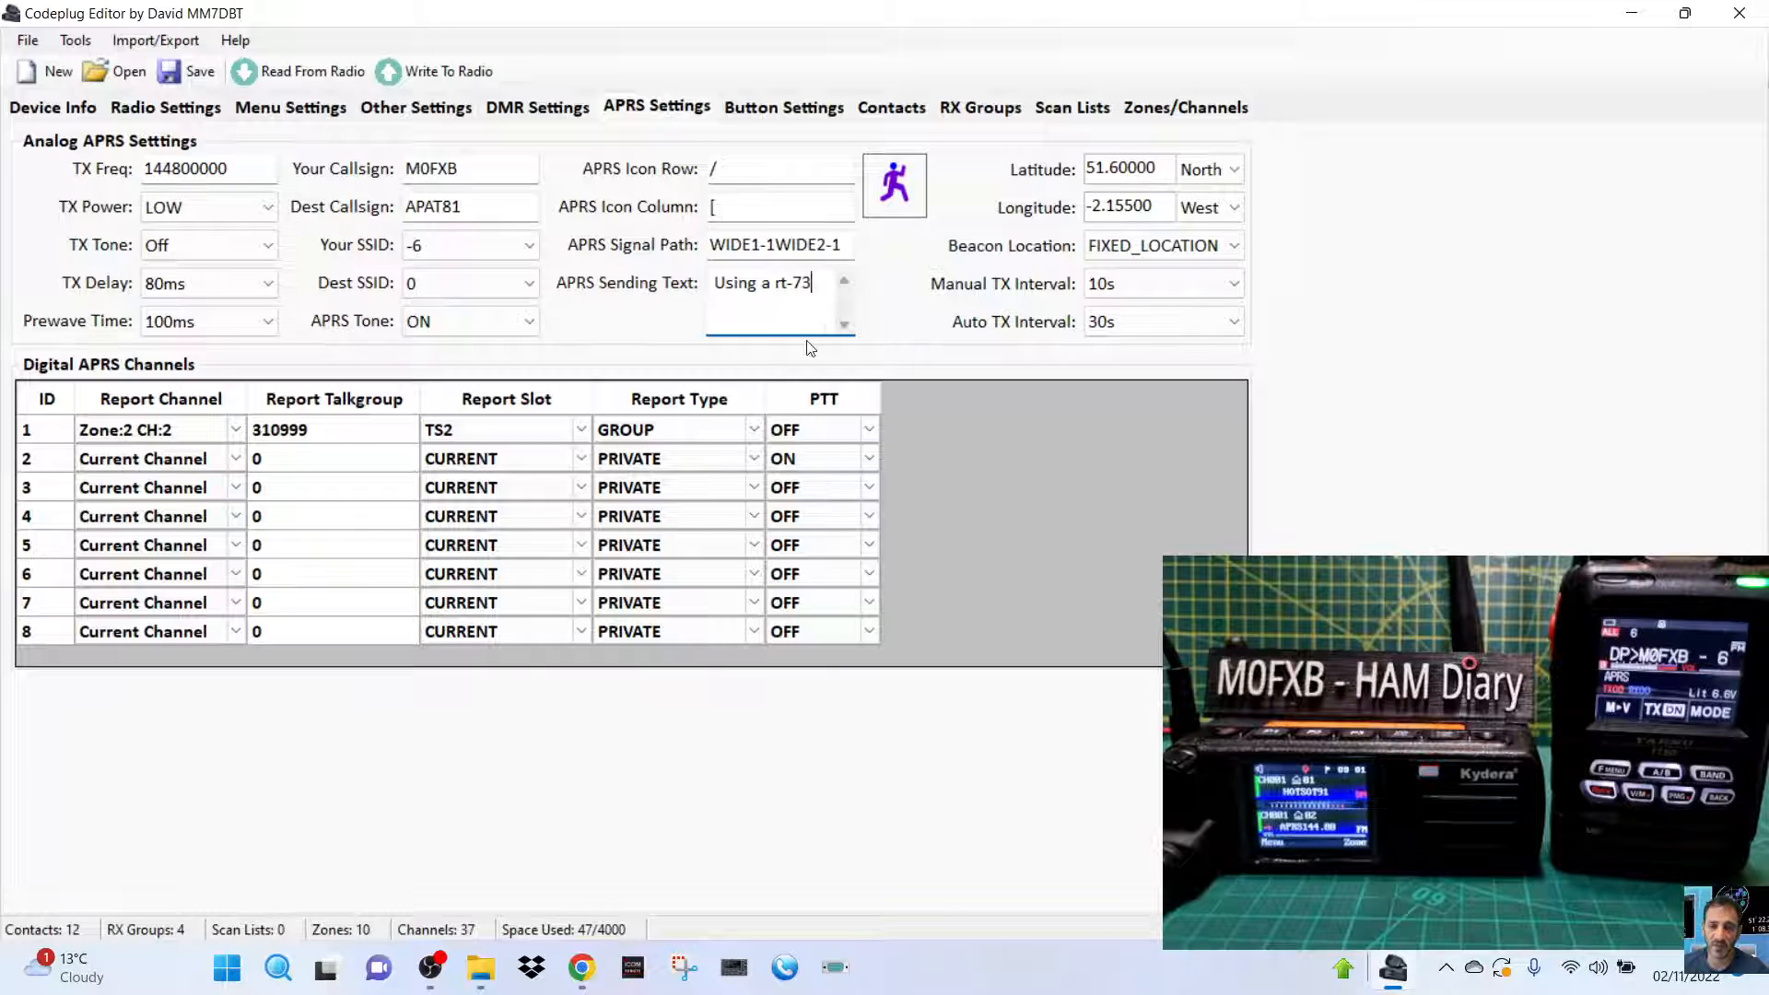
pyautogui.click(970, 417)
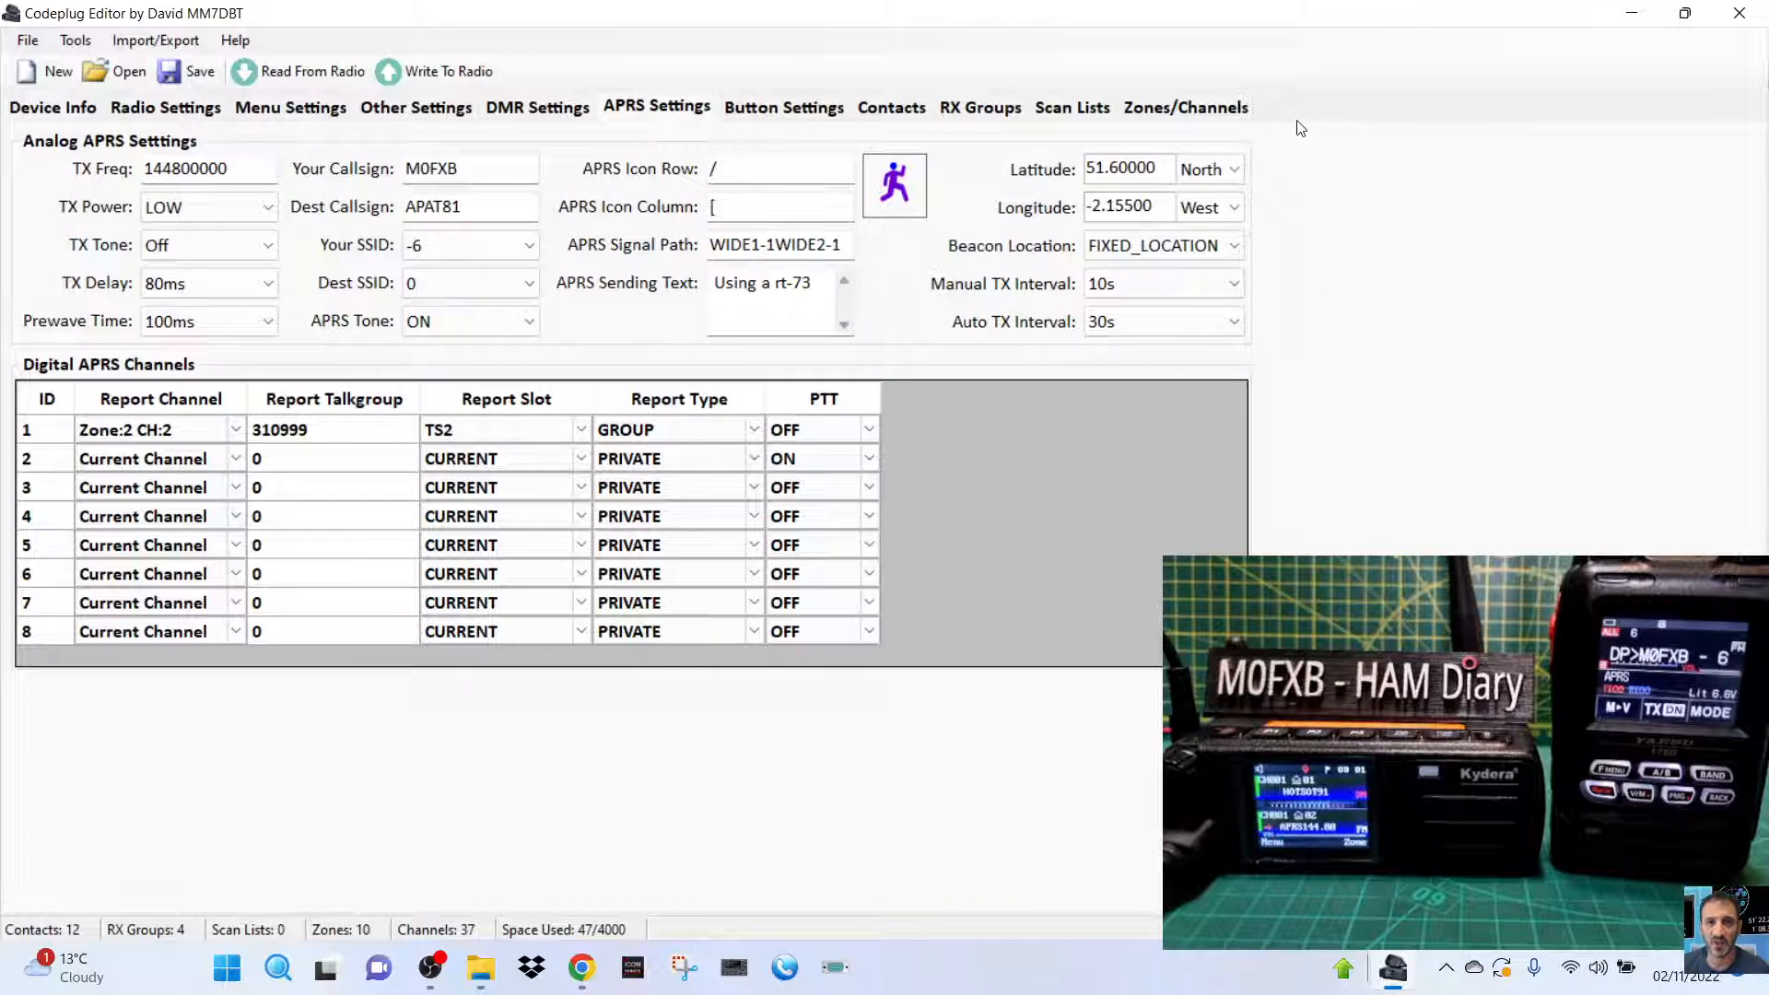
# Look over the channels of the APRS zone and the zone management options offered for the Testchans zone.
pyautogui.click(1172, 109)
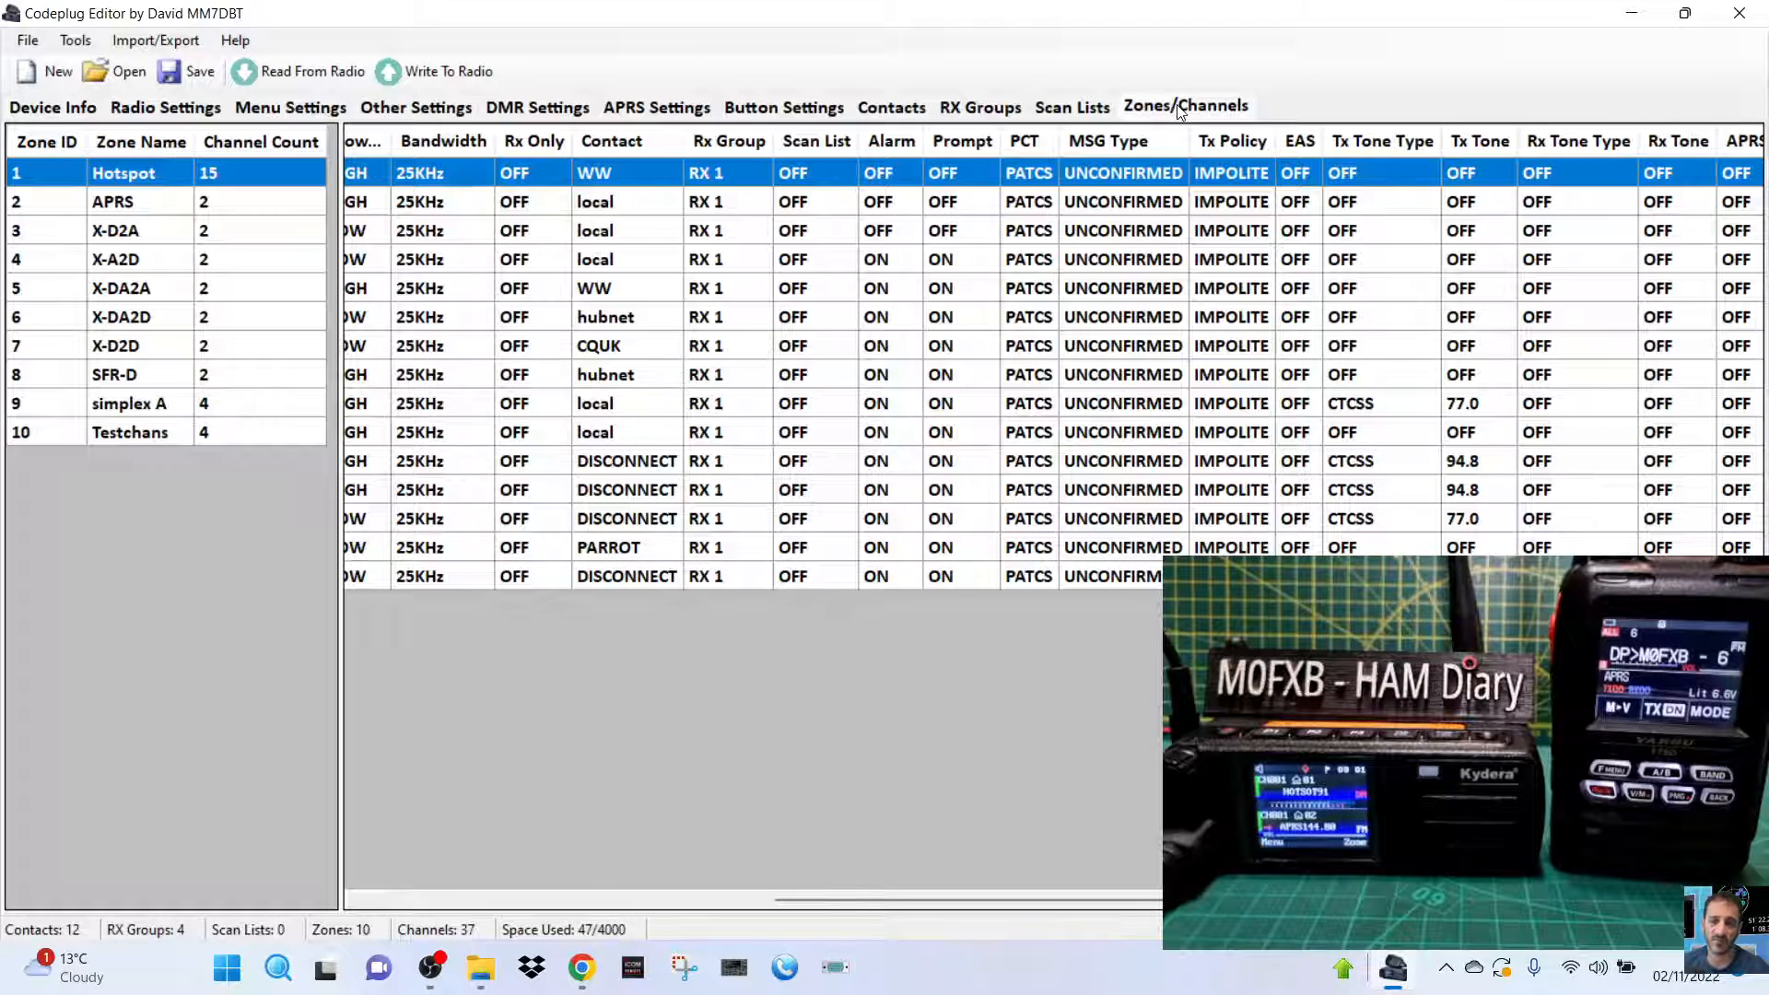
pyautogui.click(1092, 107)
pyautogui.click(1176, 109)
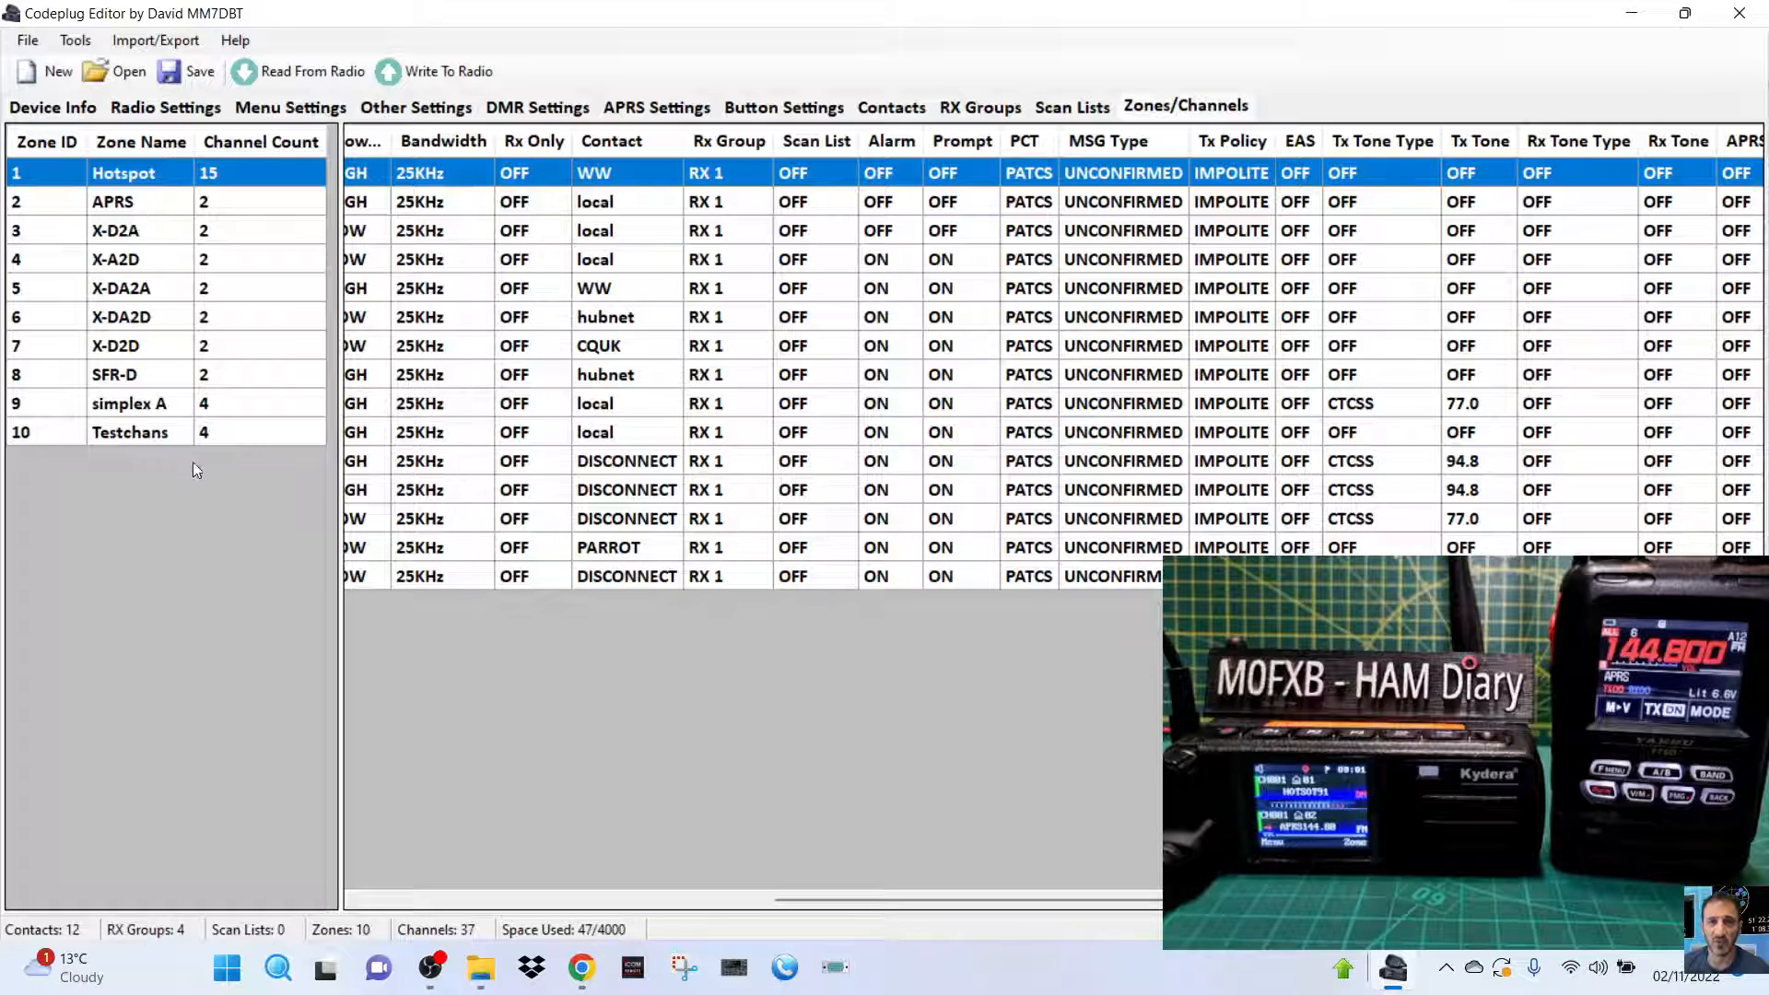
pyautogui.click(125, 208)
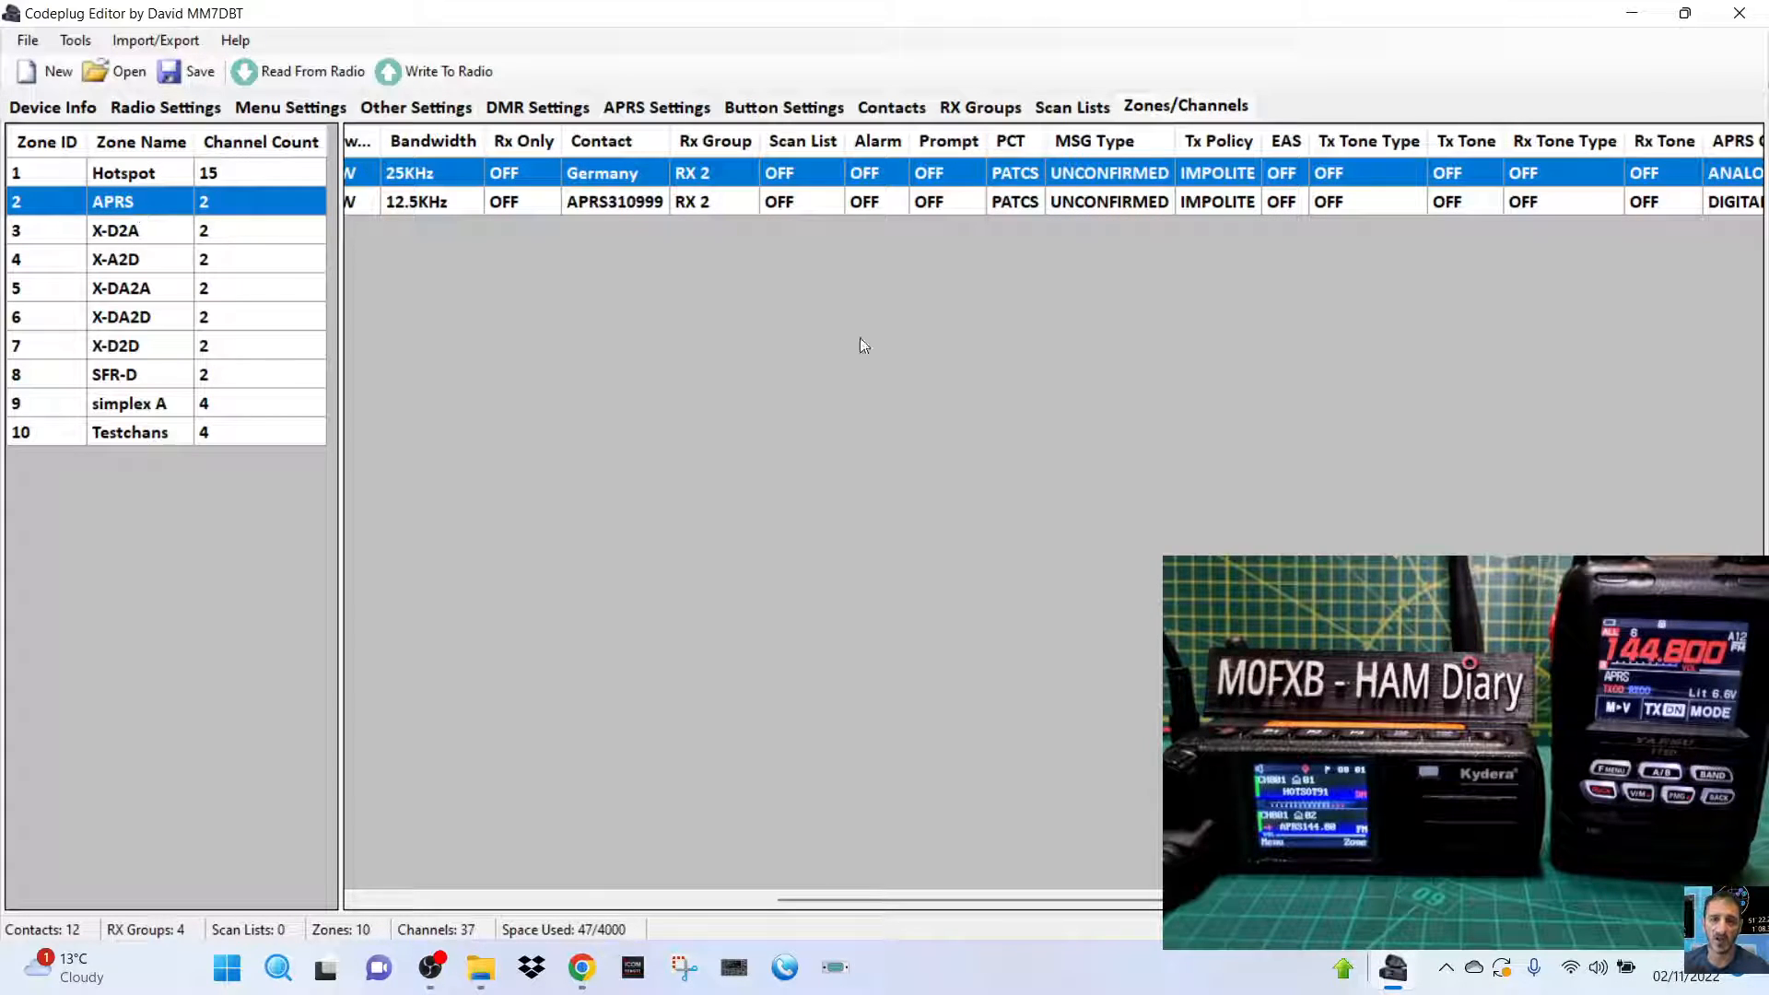
pyautogui.rightClick(132, 430)
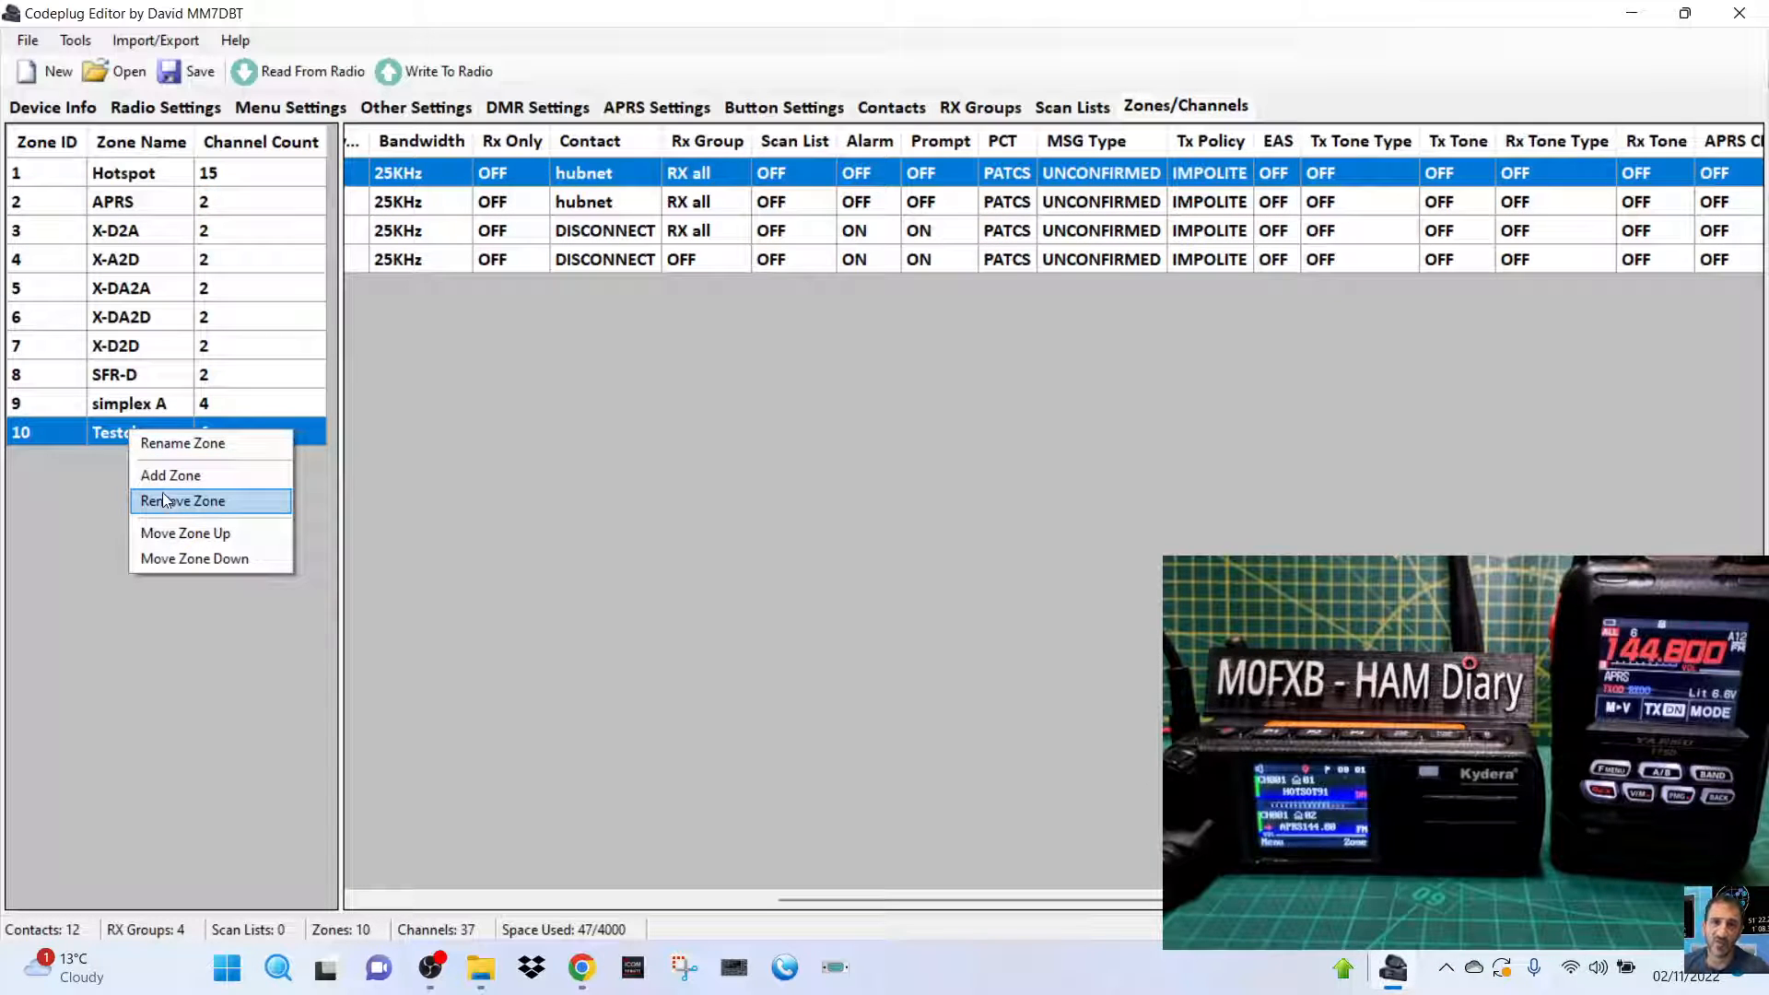
pyautogui.click(560, 476)
pyautogui.click(136, 212)
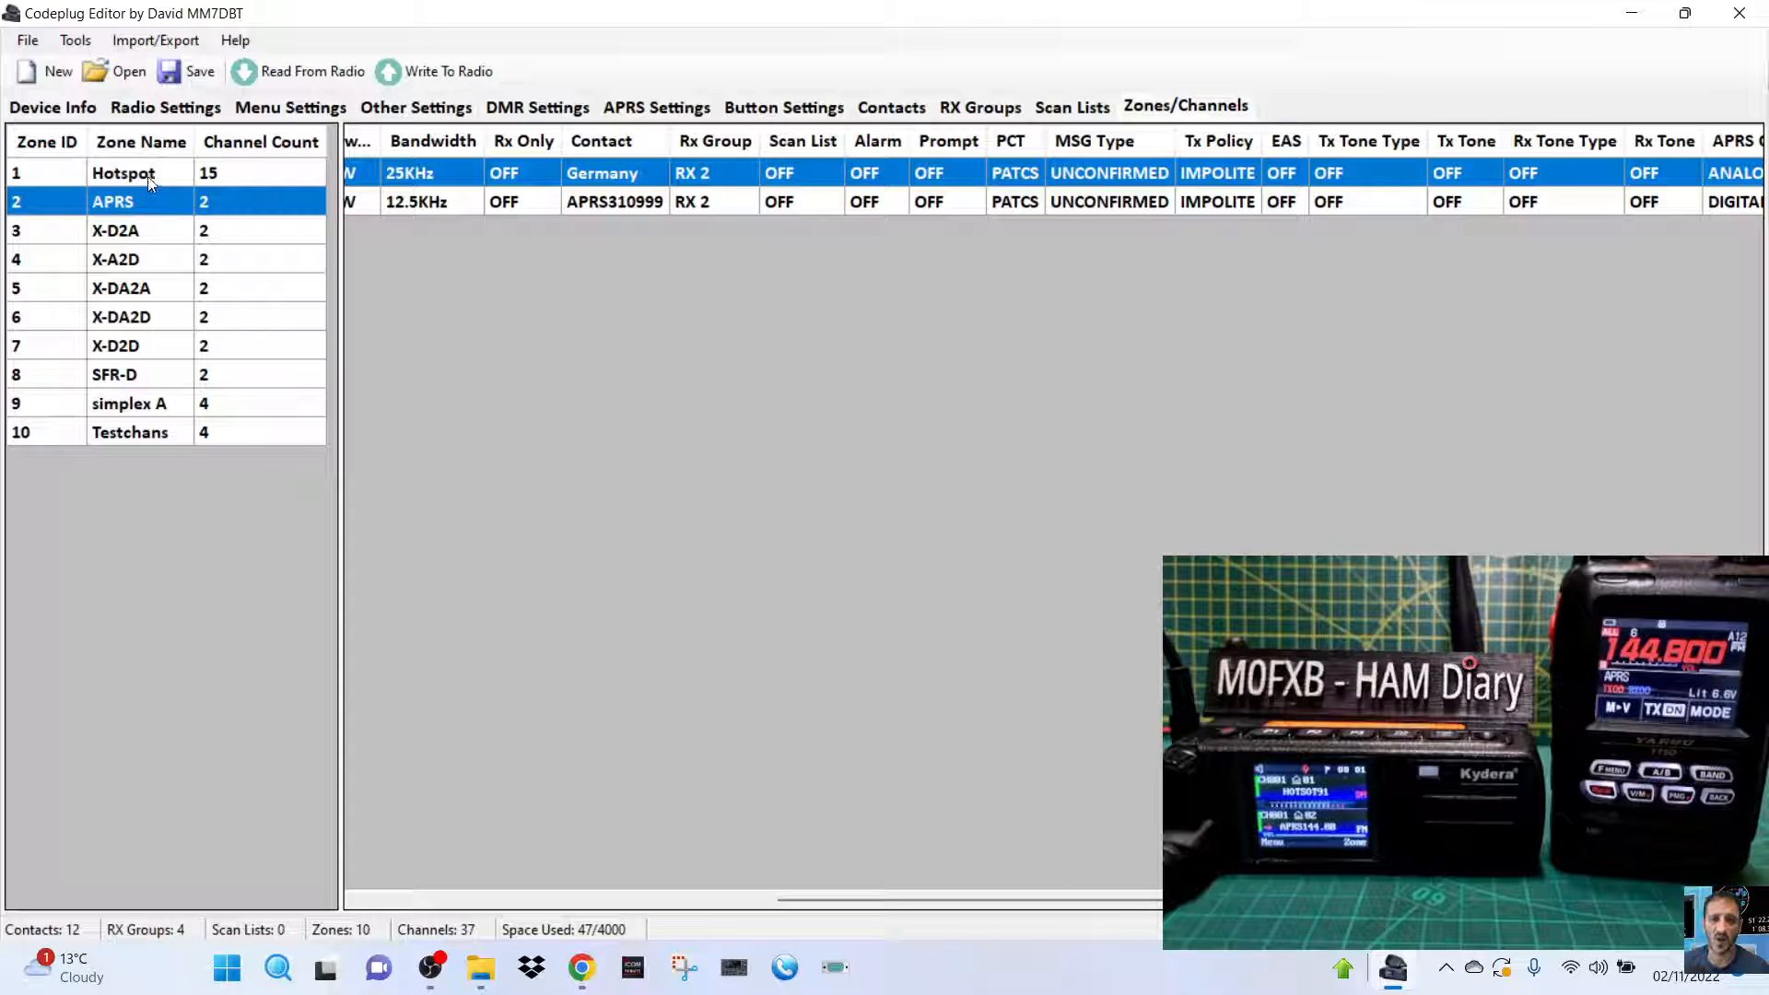
# Add a new channel at the end of the Hotspot zone.
pyautogui.click(148, 177)
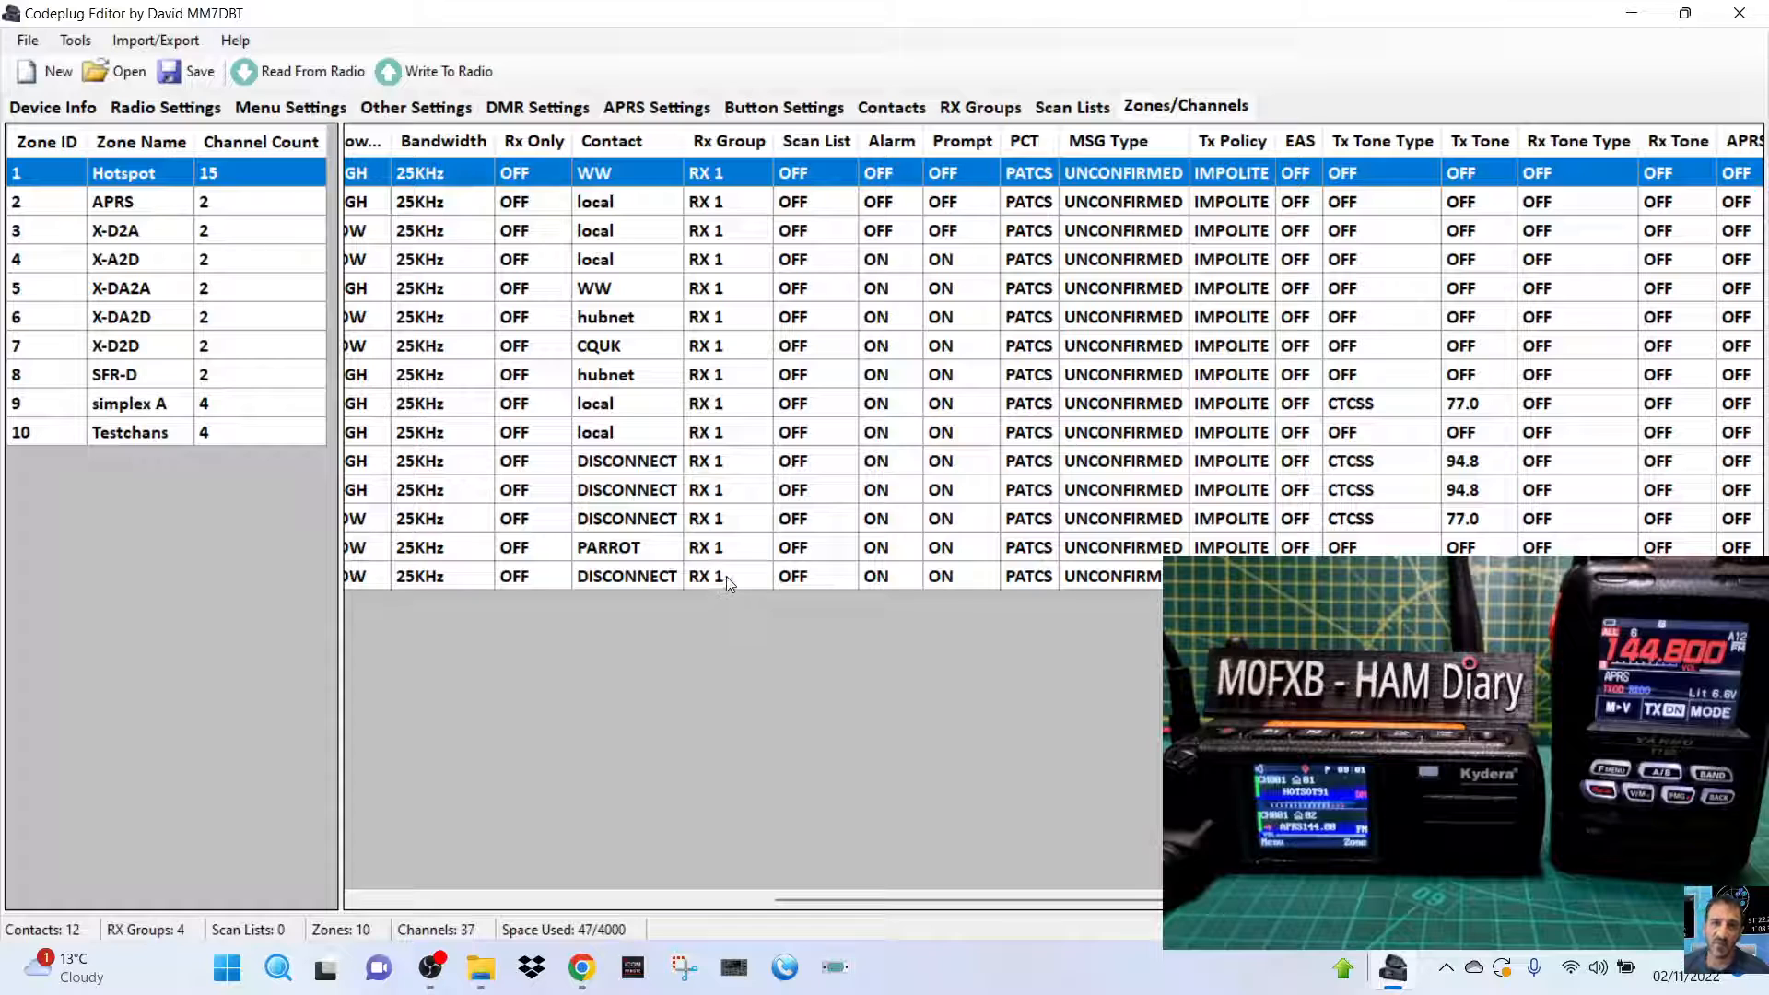
pyautogui.rightClick(556, 580)
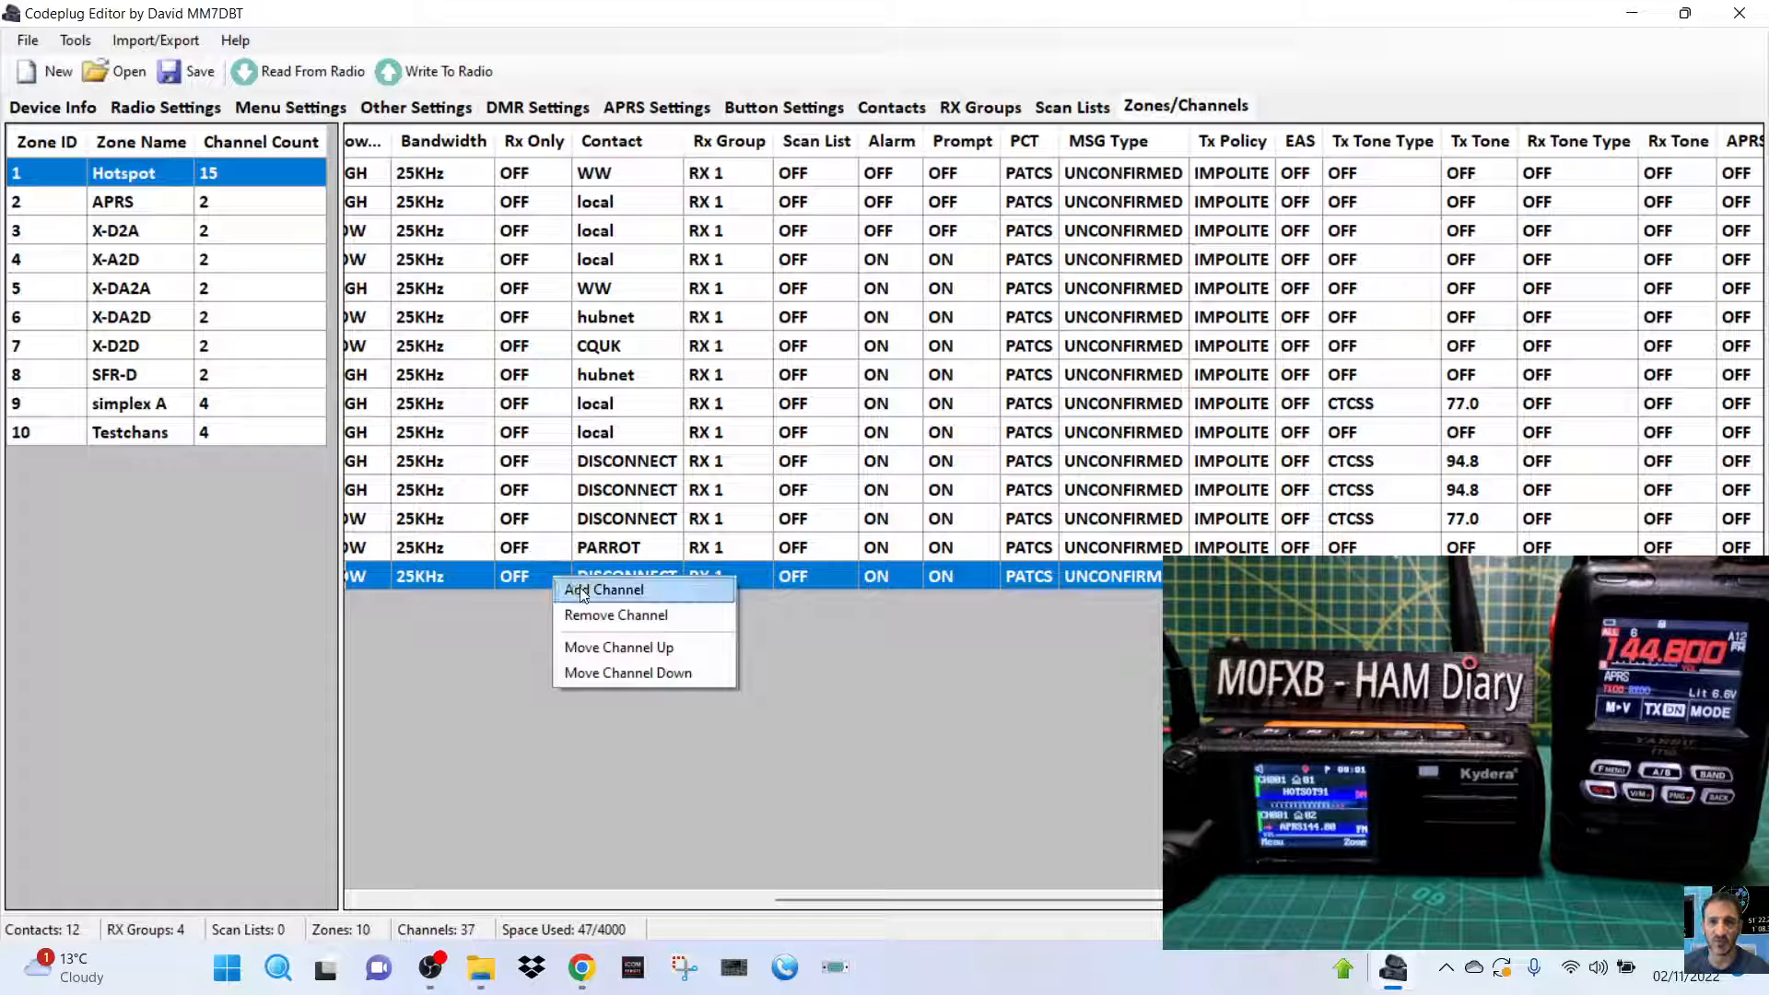
pyautogui.click(579, 587)
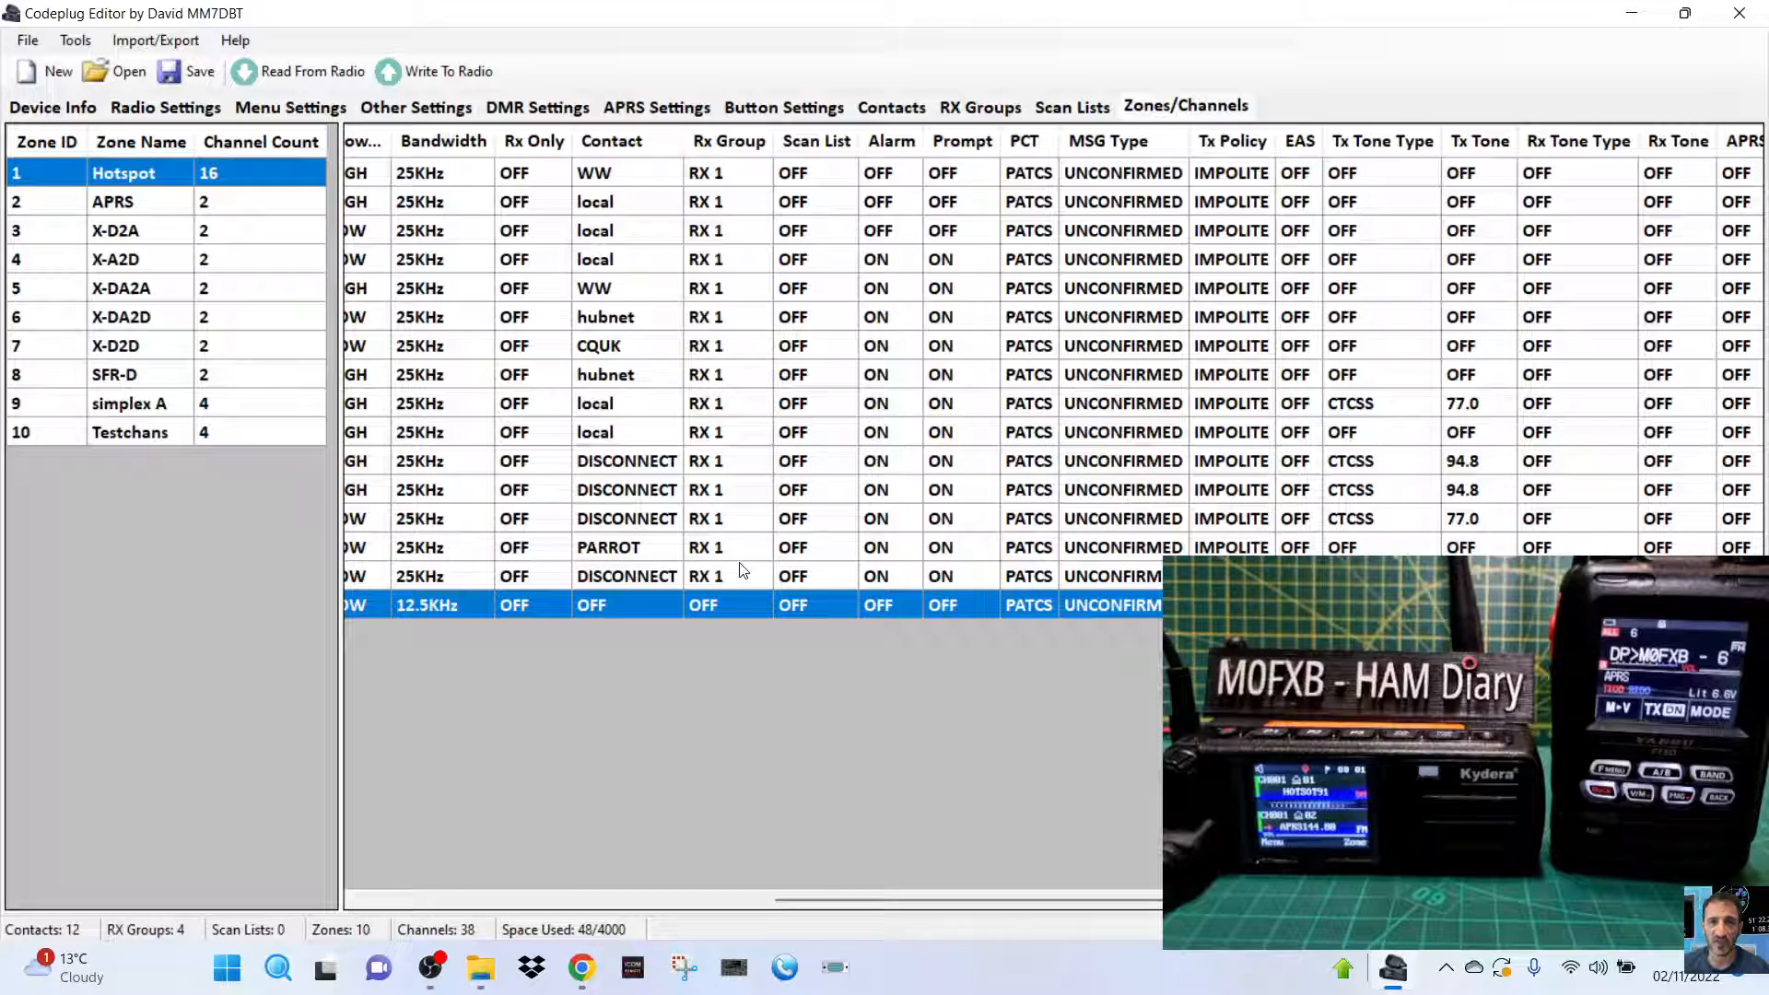
# Inspect the APRS144.80 channel in the APRS zone, checking its channel type and APRS channel options.
pyautogui.click(134, 204)
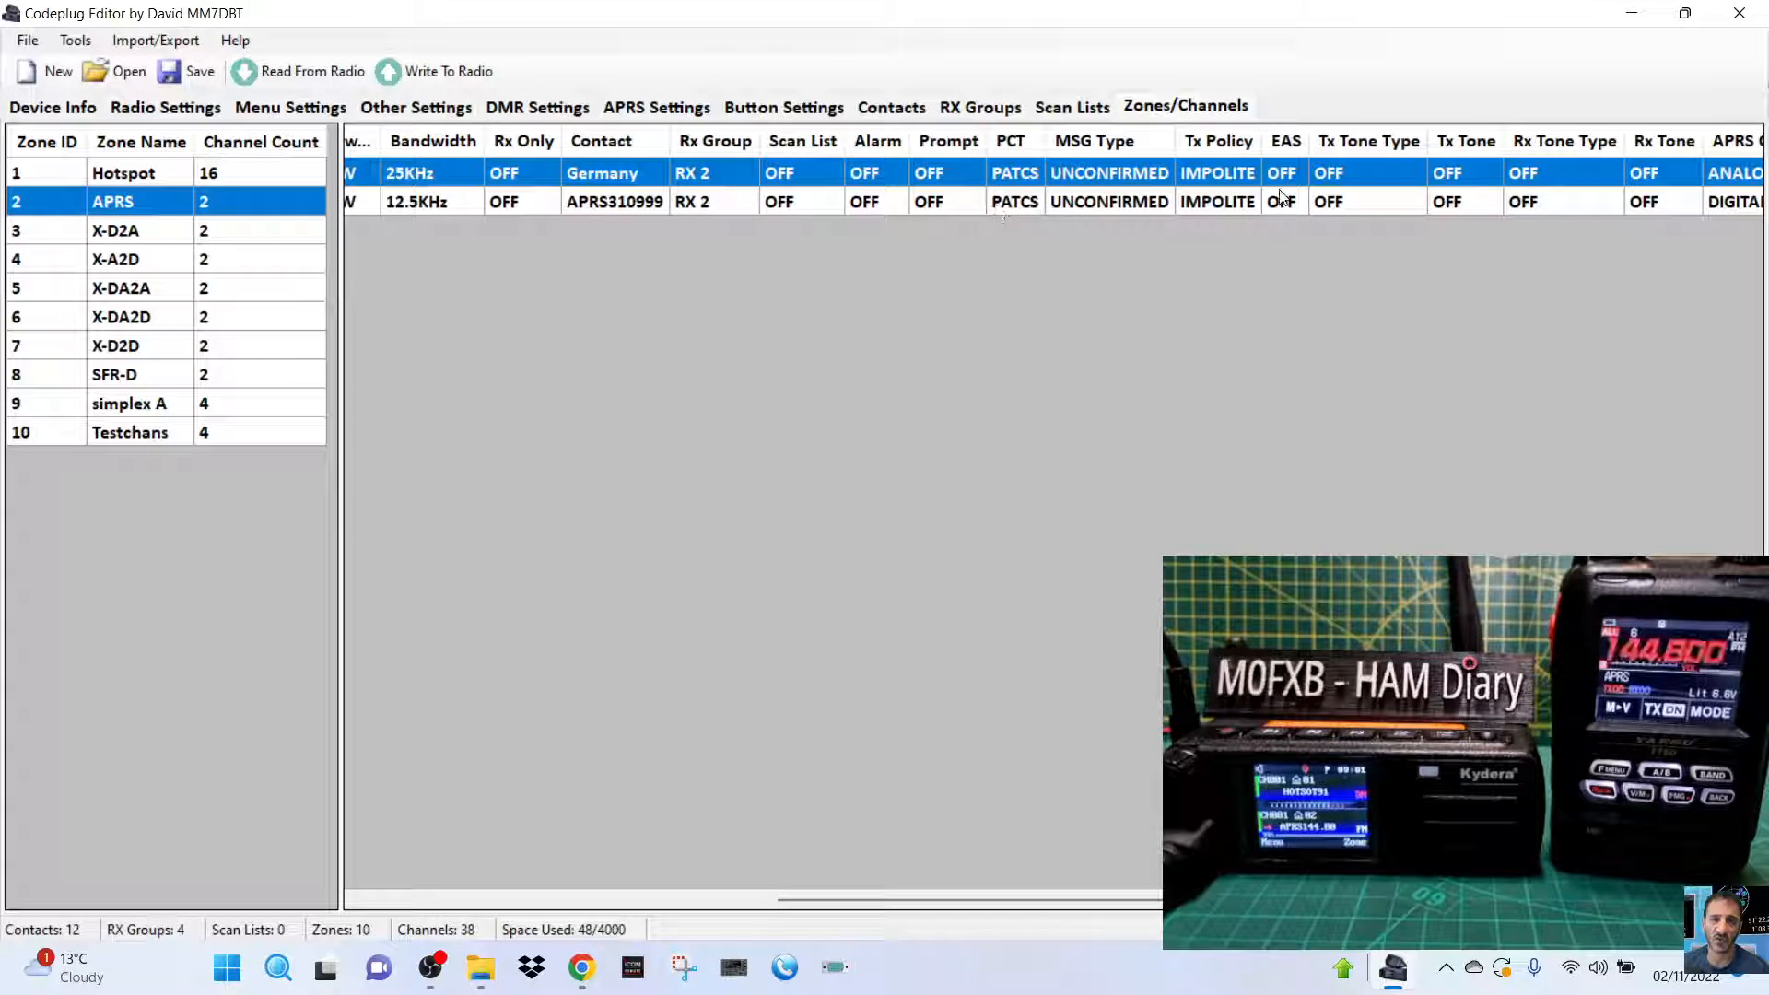
pyautogui.doubleClick(1087, 175)
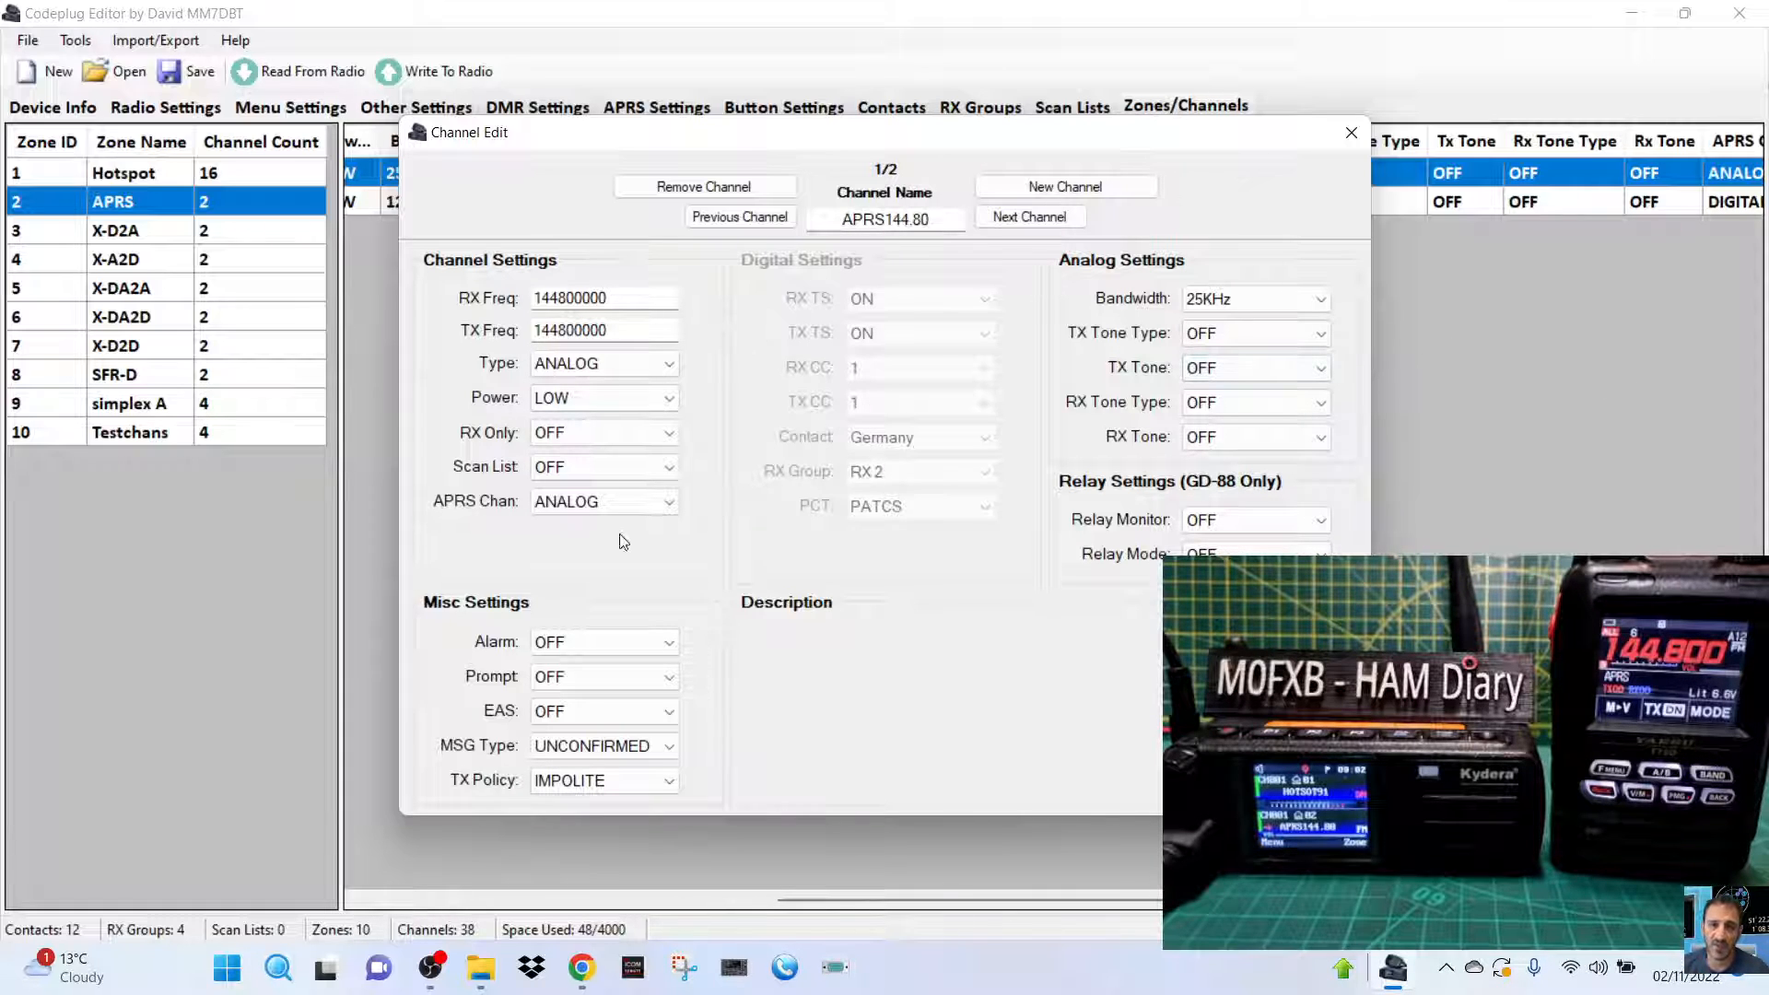
pyautogui.click(656, 365)
pyautogui.click(676, 362)
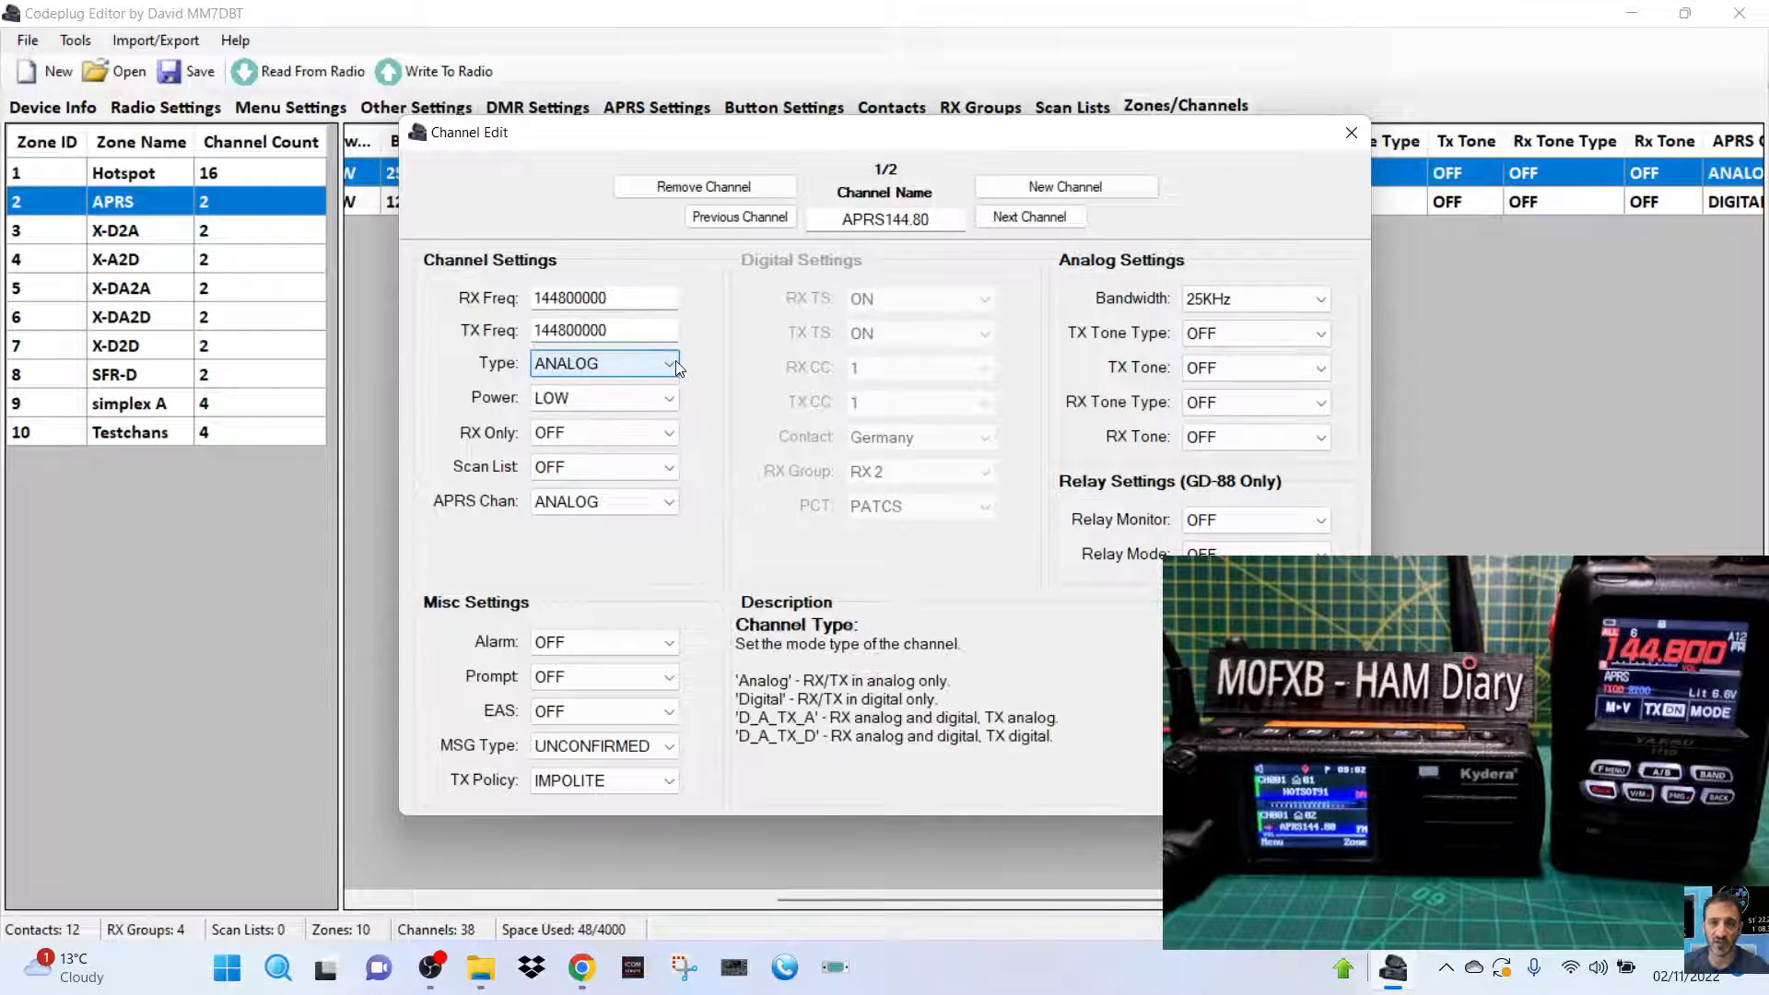
pyautogui.click(674, 500)
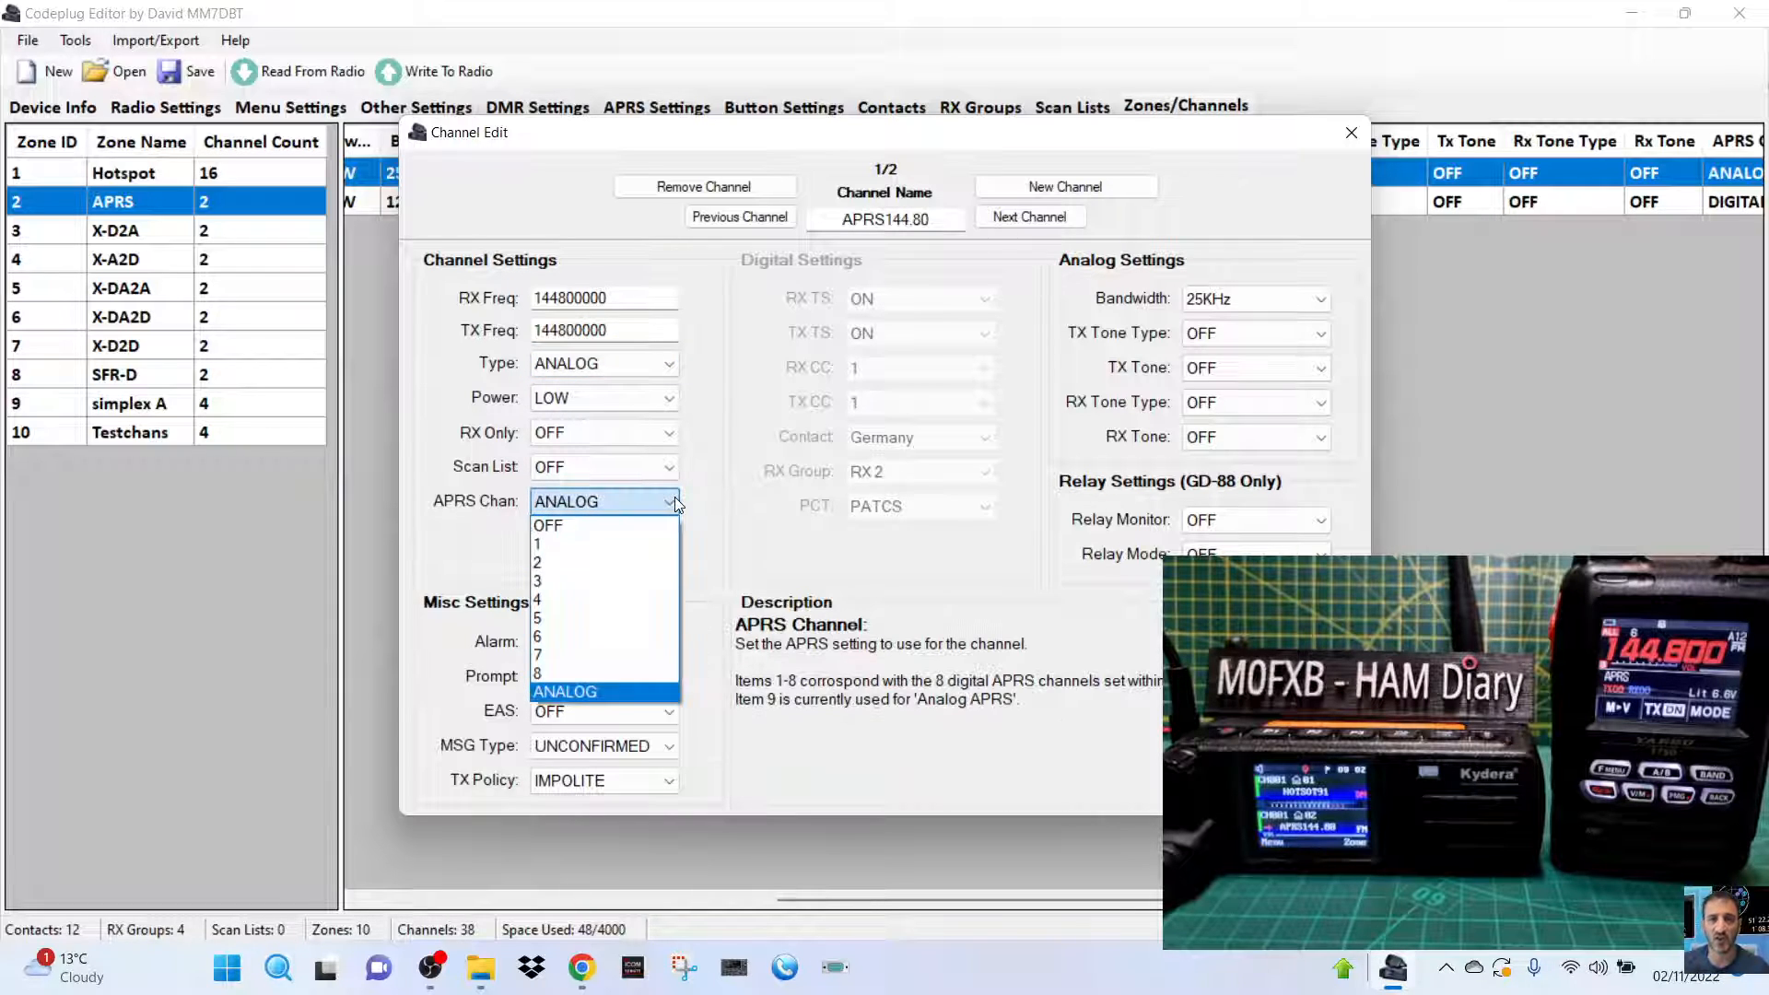
pyautogui.click(674, 499)
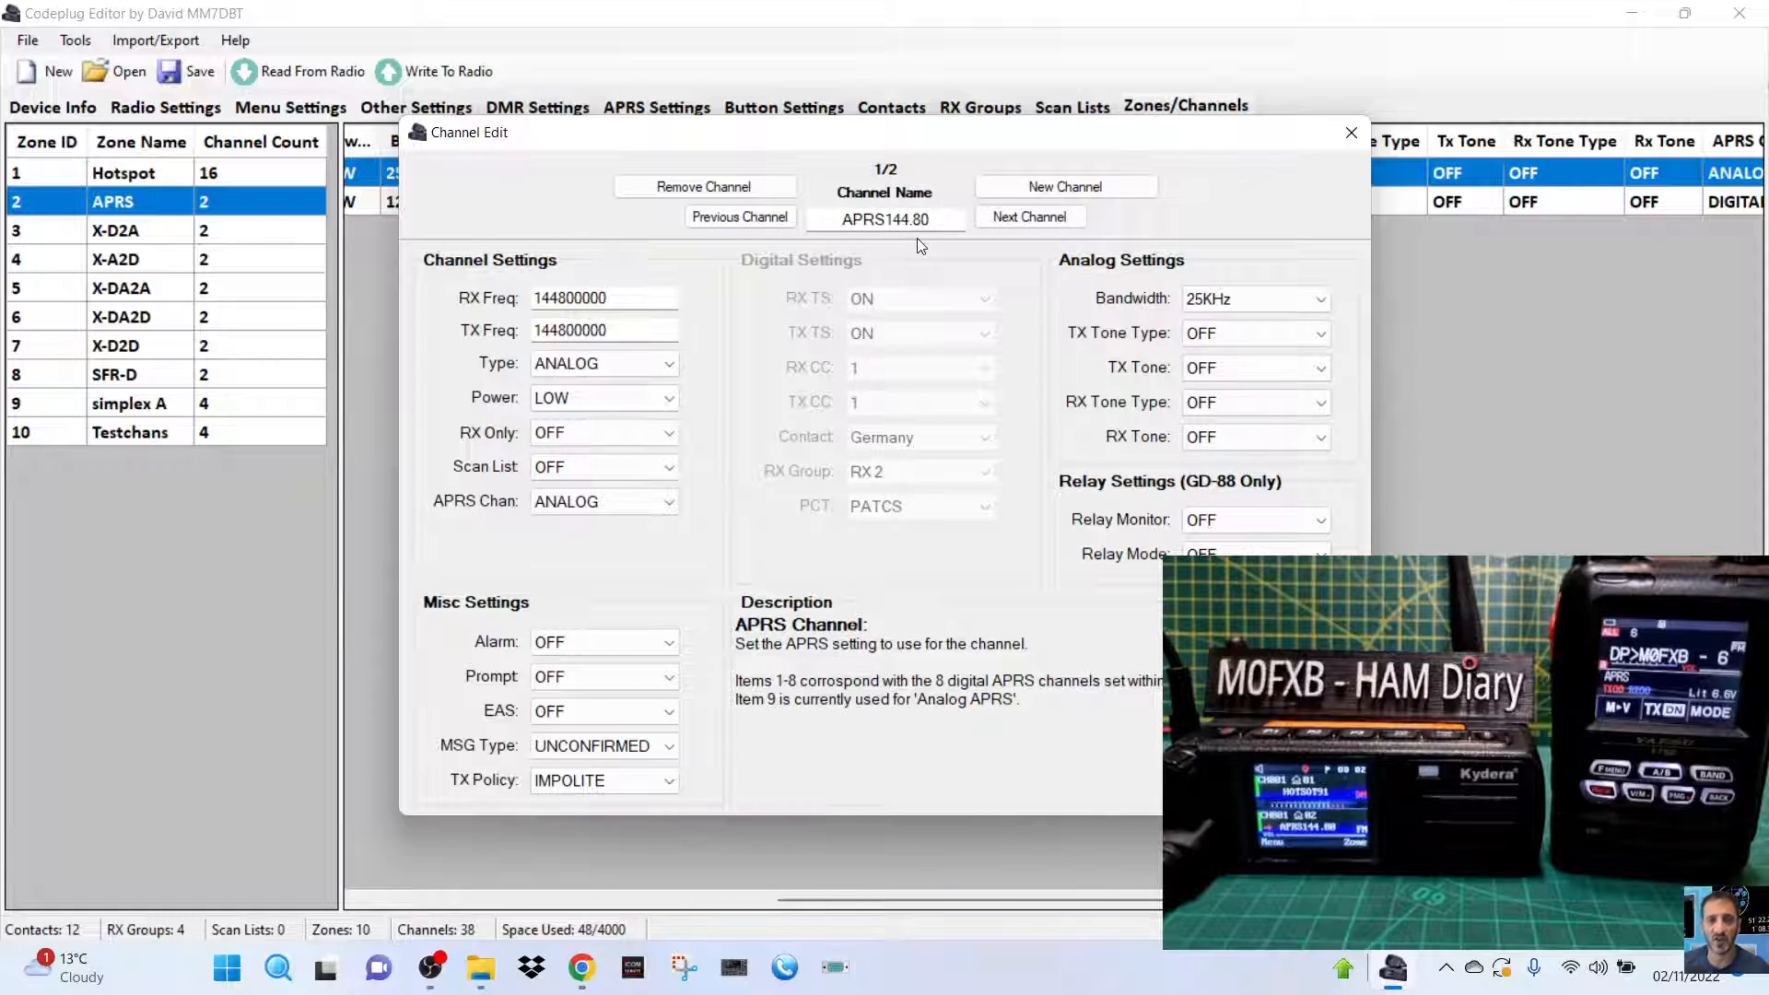
pyautogui.click(1350, 136)
# Compare the two APRS zone channels across all their columns, including the APRS channel assignment.
pyautogui.hscroll(5, 1053, 185)
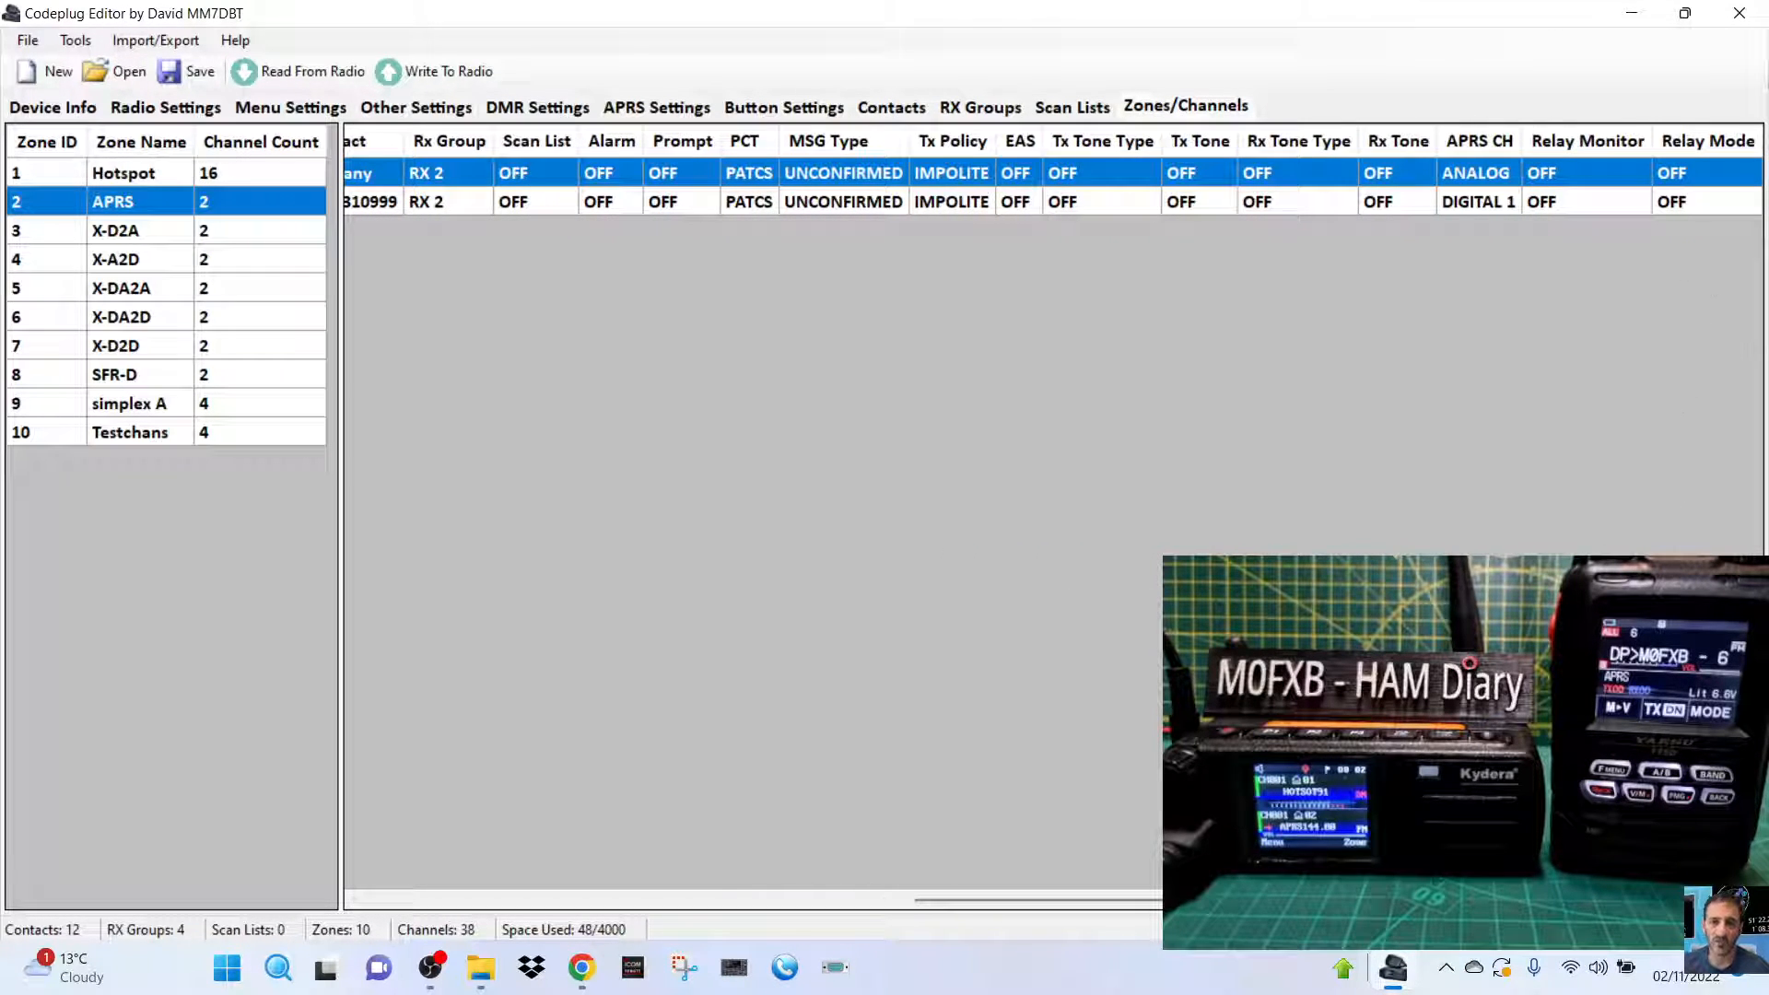
pyautogui.hscroll(-5, 1113, 923)
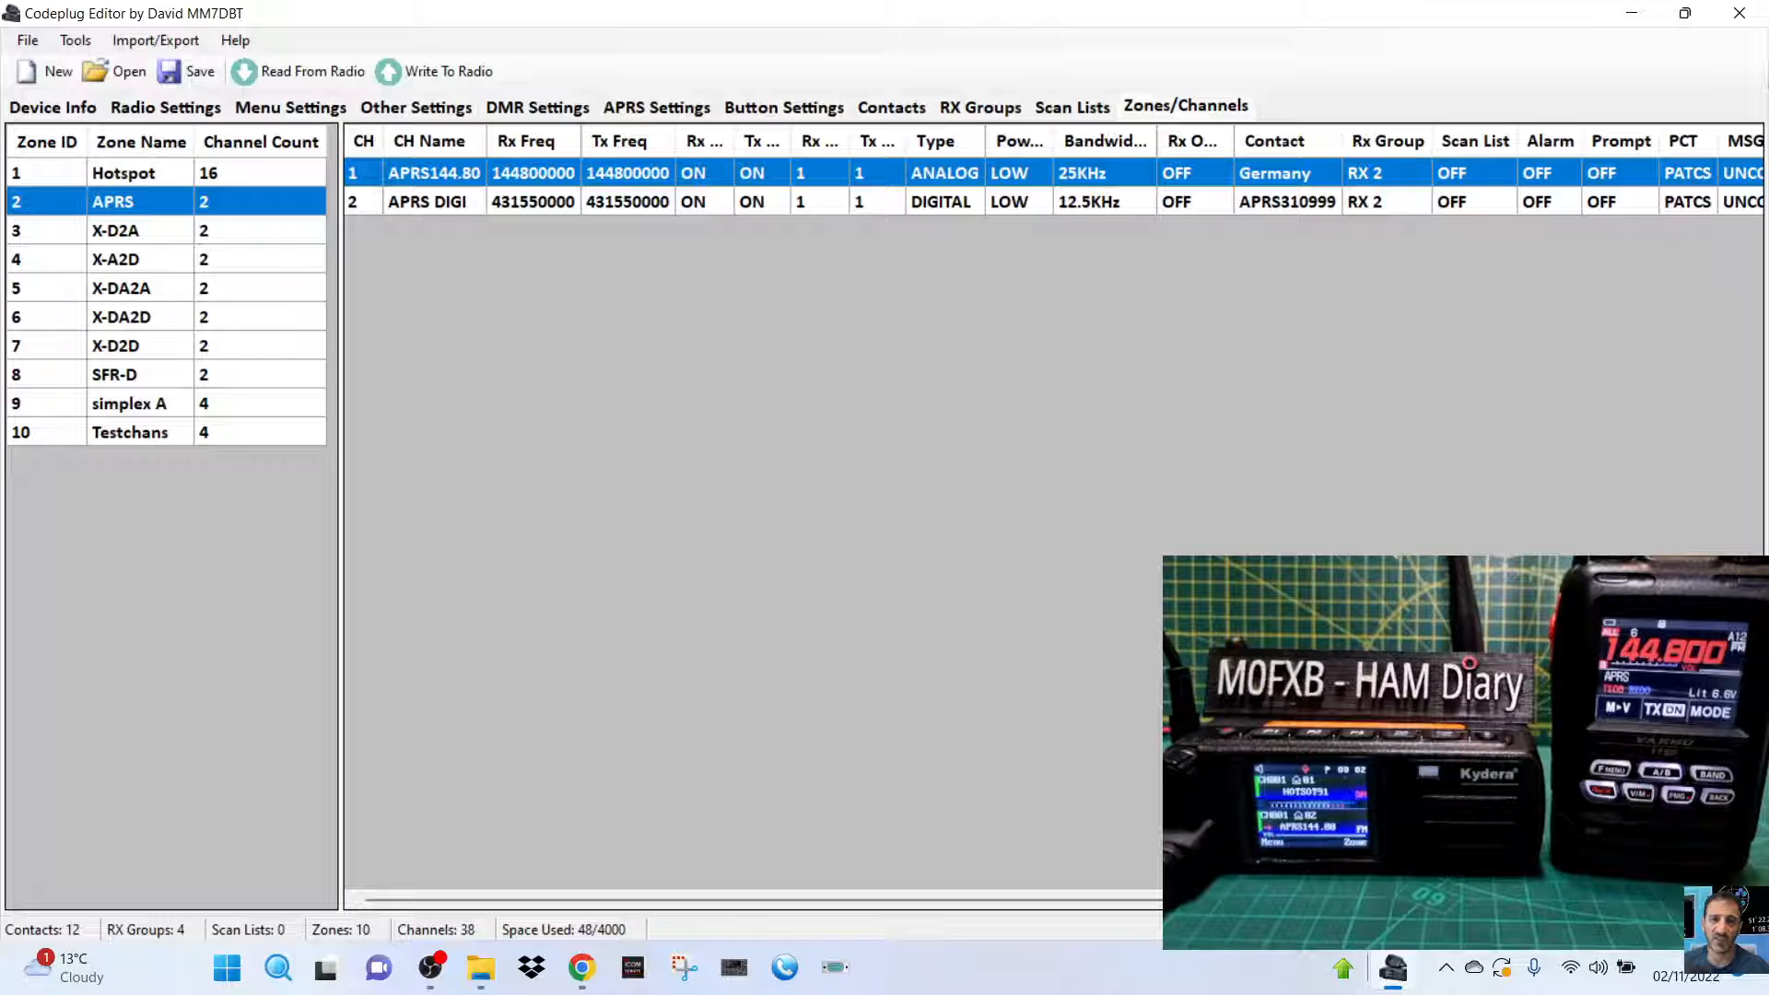
pyautogui.hscroll(10, 737, 899)
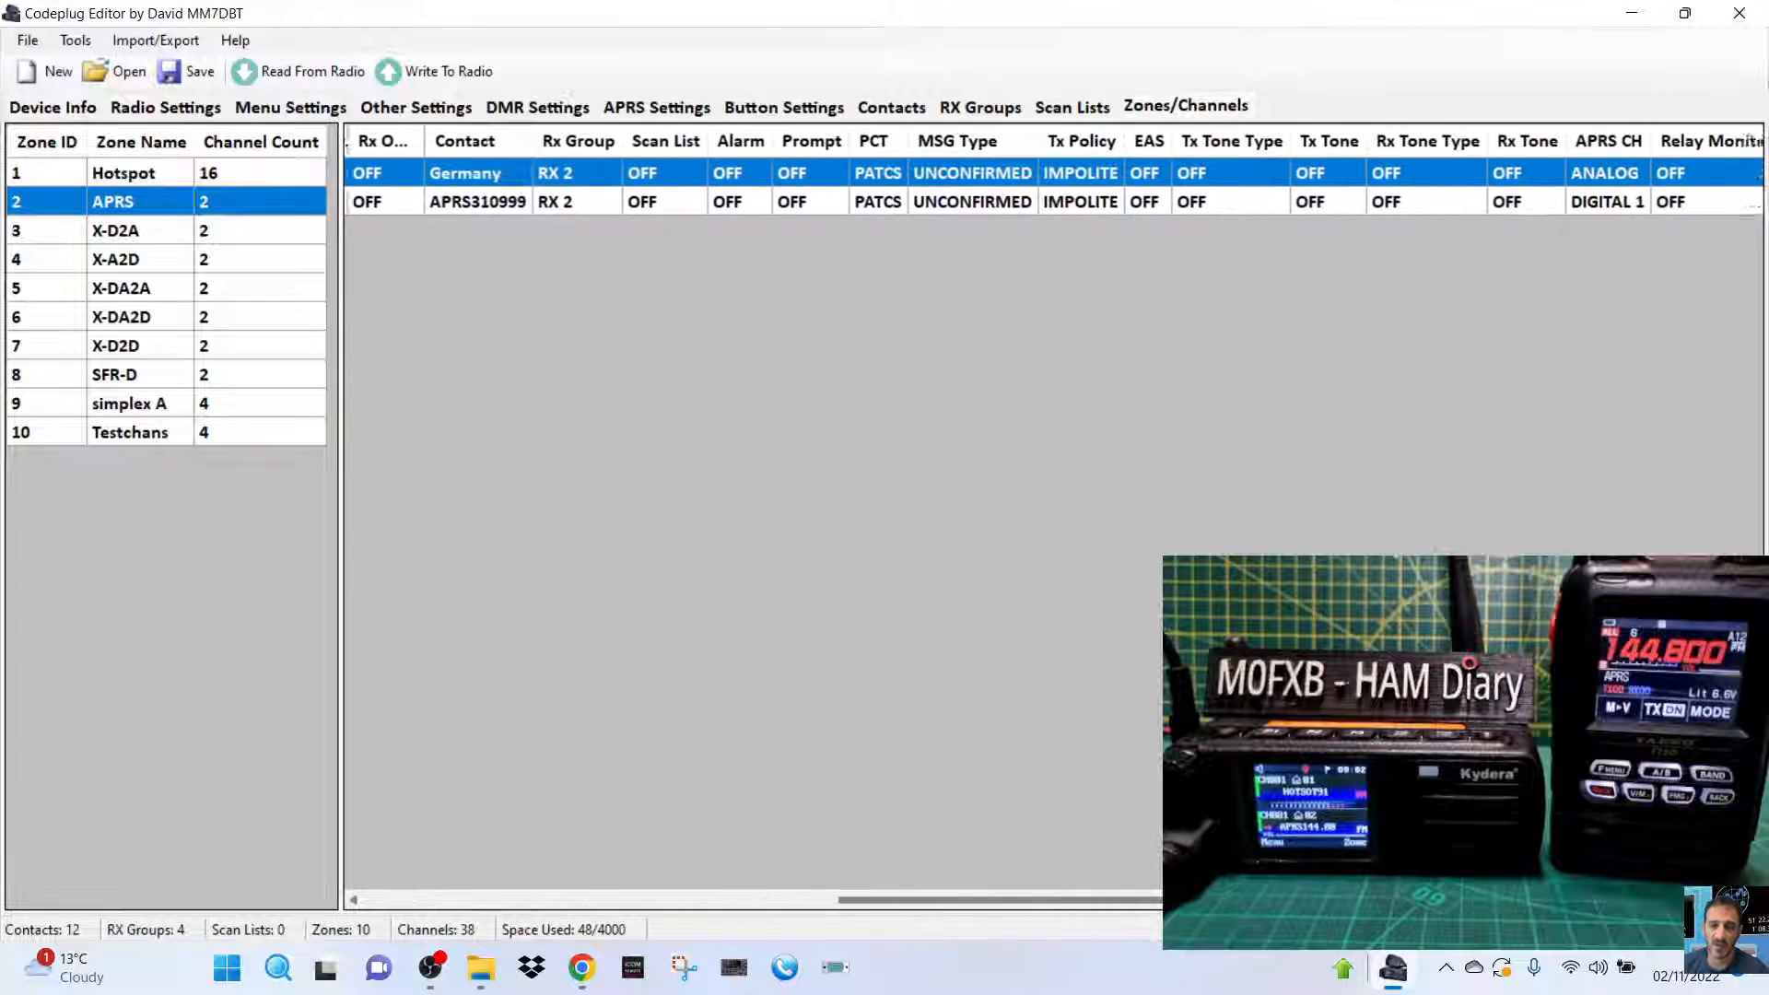
pyautogui.hscroll(-10, 738, 899)
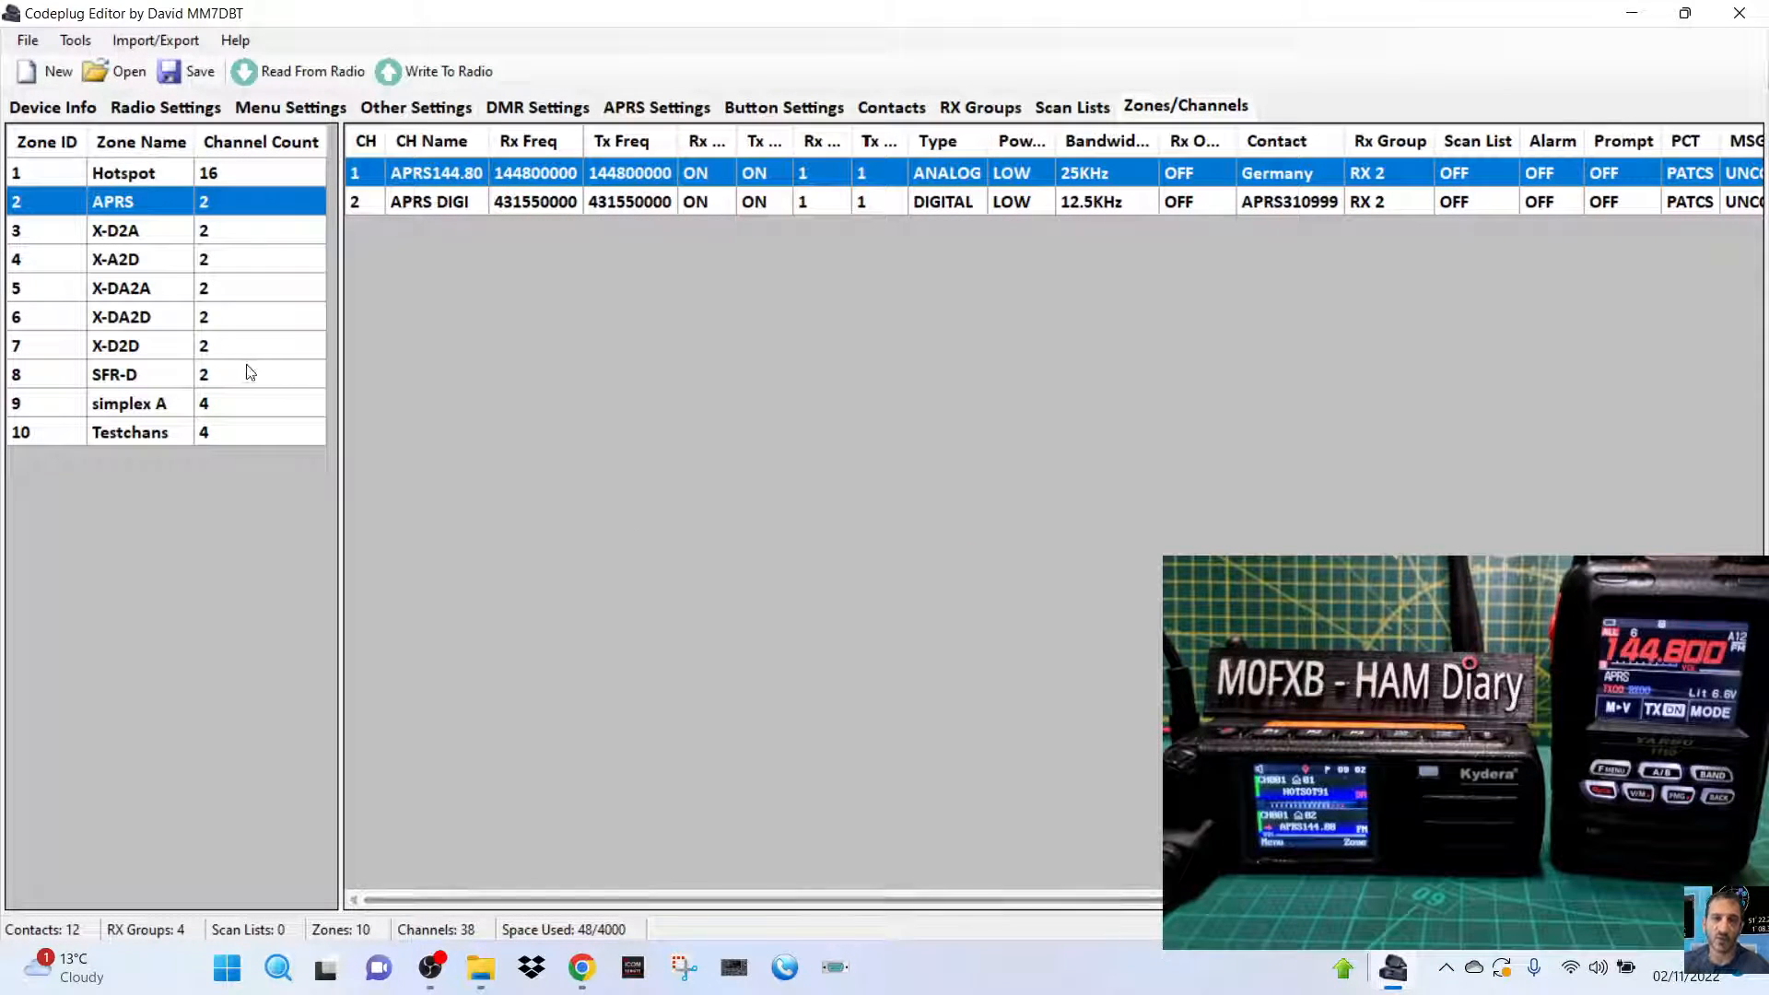
# Inspect the APRS DIGI channel's settings in the APRS zone, including its type, contact and APRS channel.
pyautogui.click(125, 175)
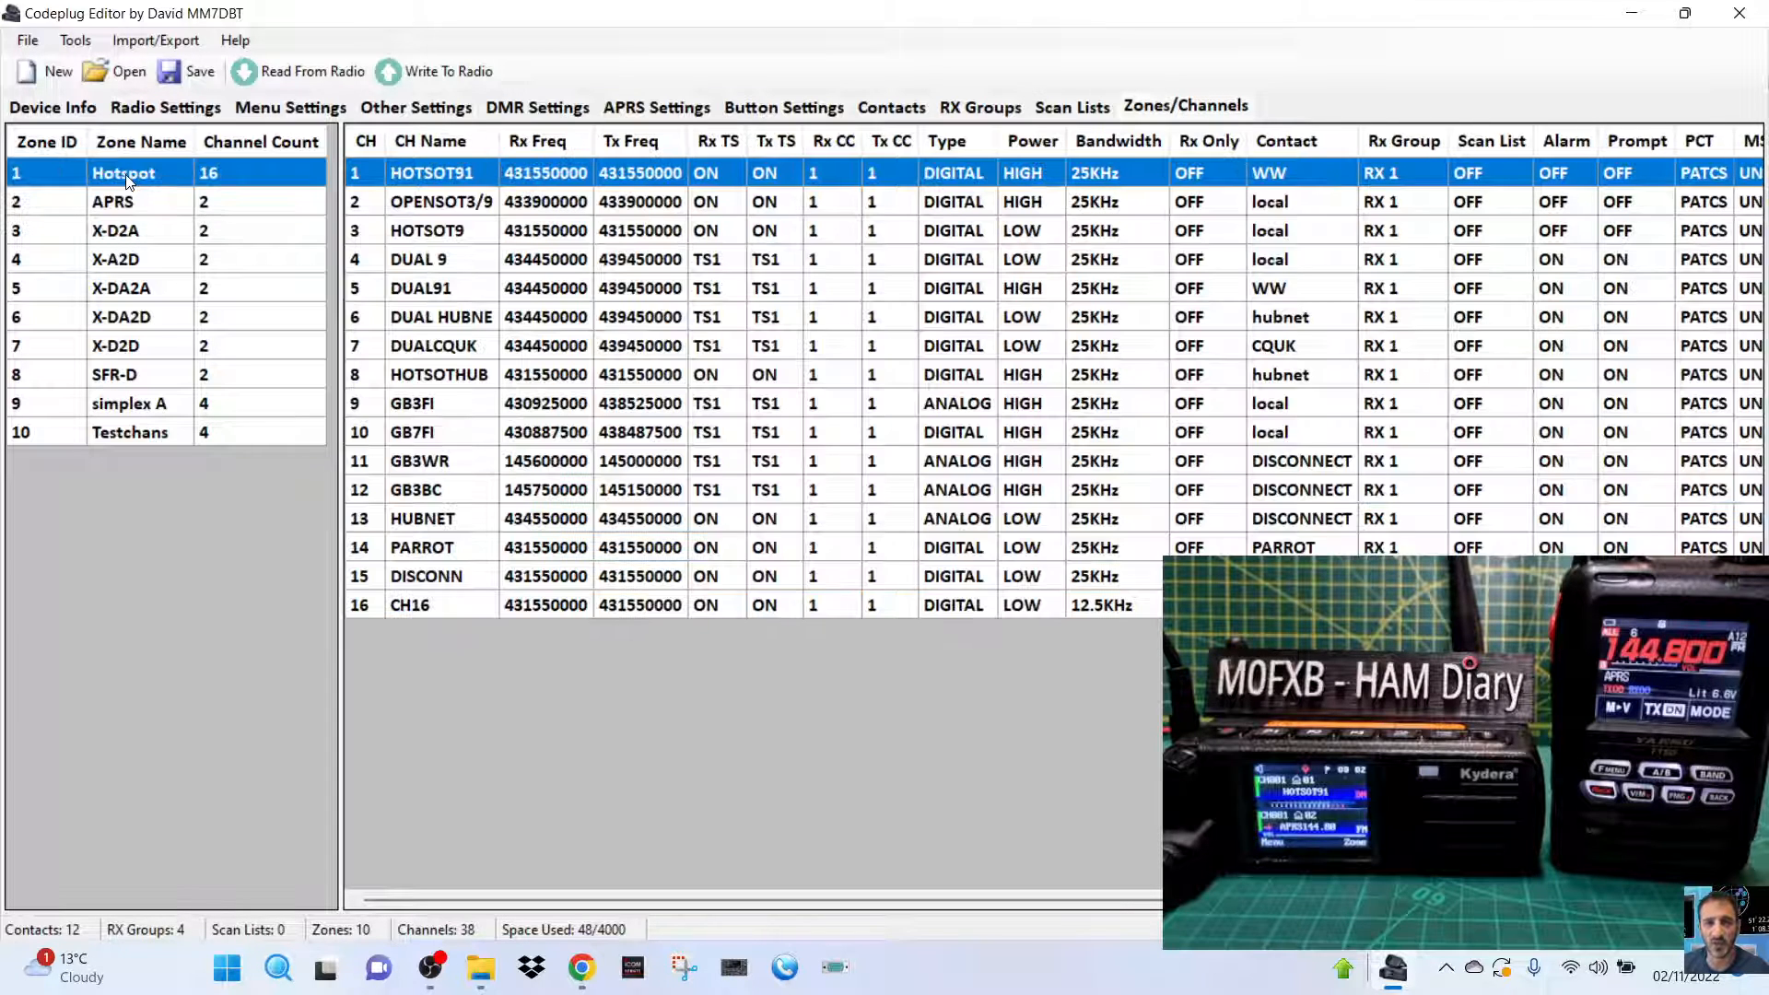
pyautogui.click(287, 197)
pyautogui.doubleClick(505, 203)
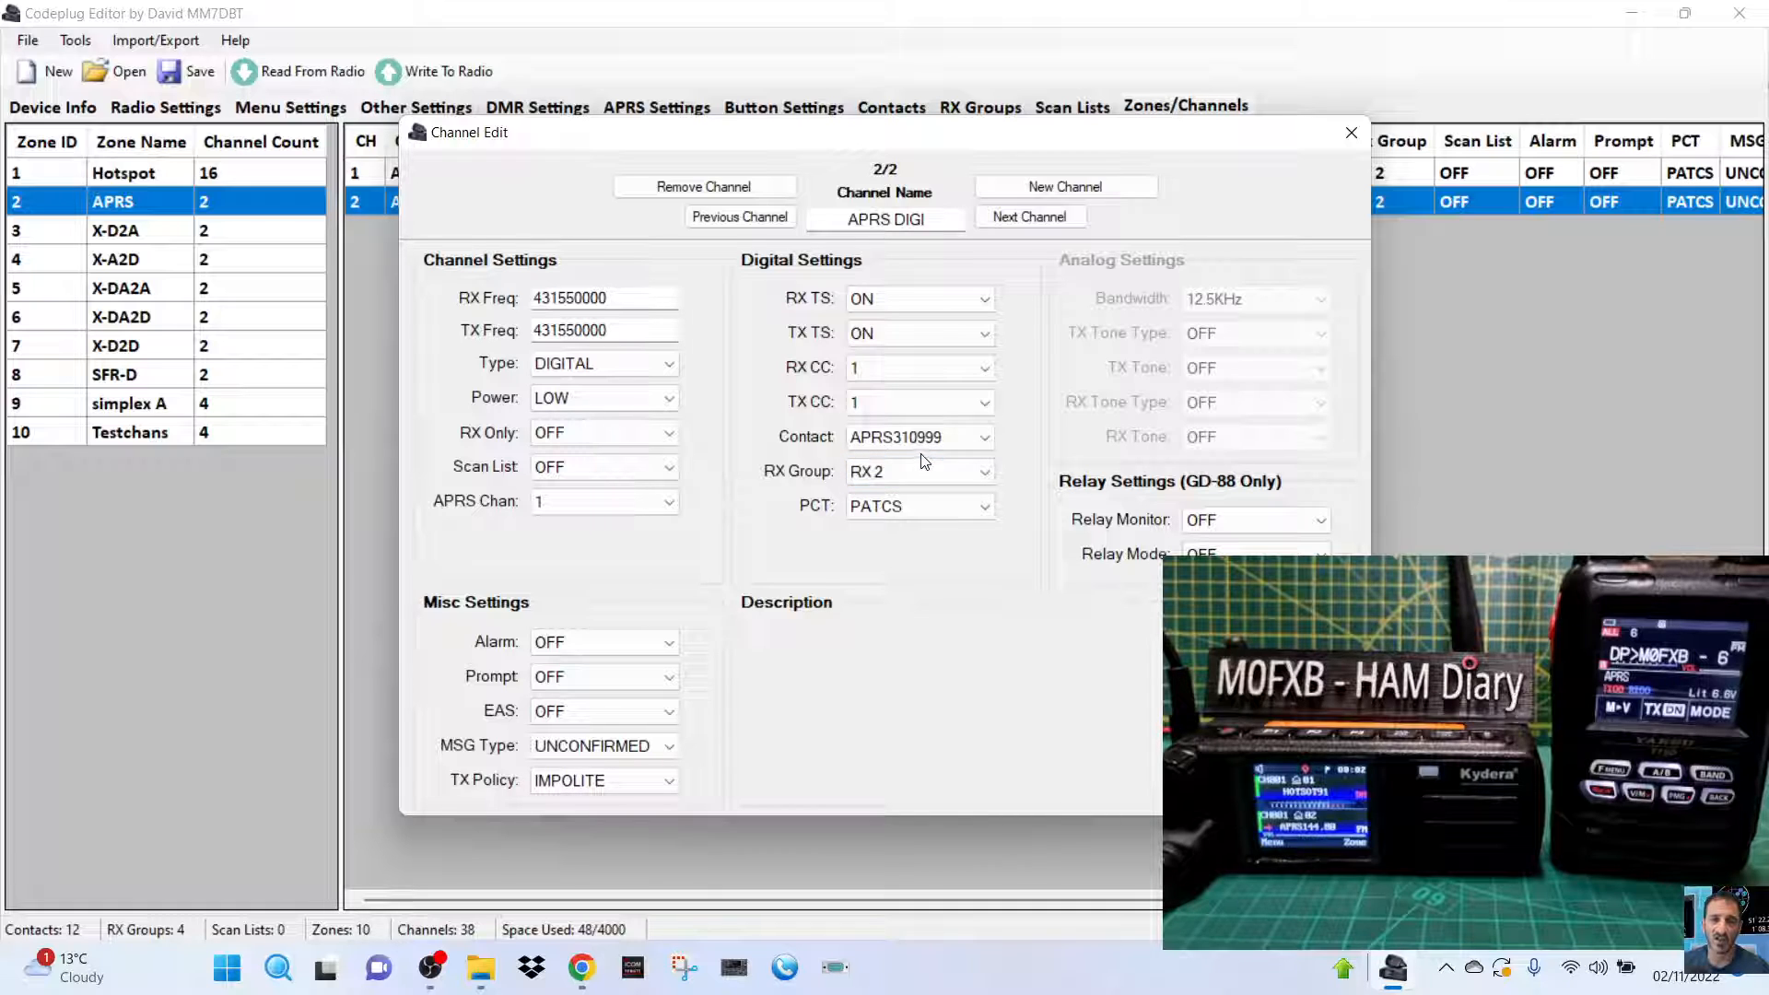
pyautogui.click(670, 365)
pyautogui.click(672, 367)
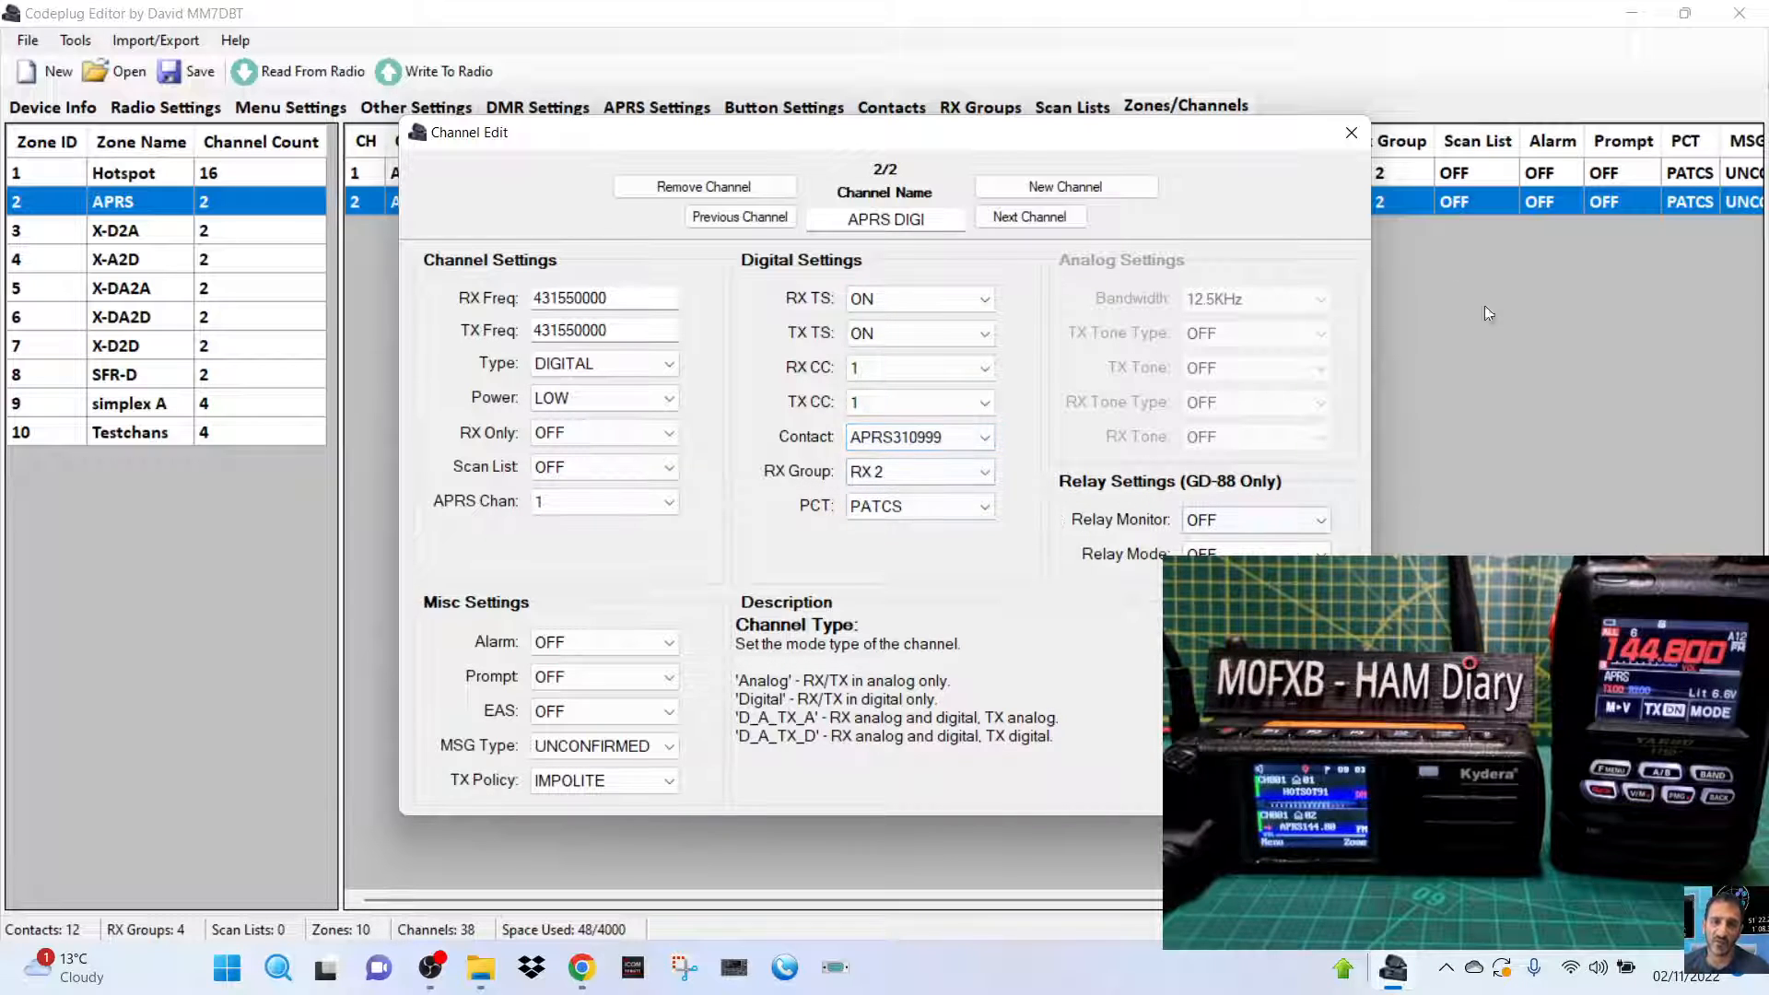
pyautogui.click(1352, 134)
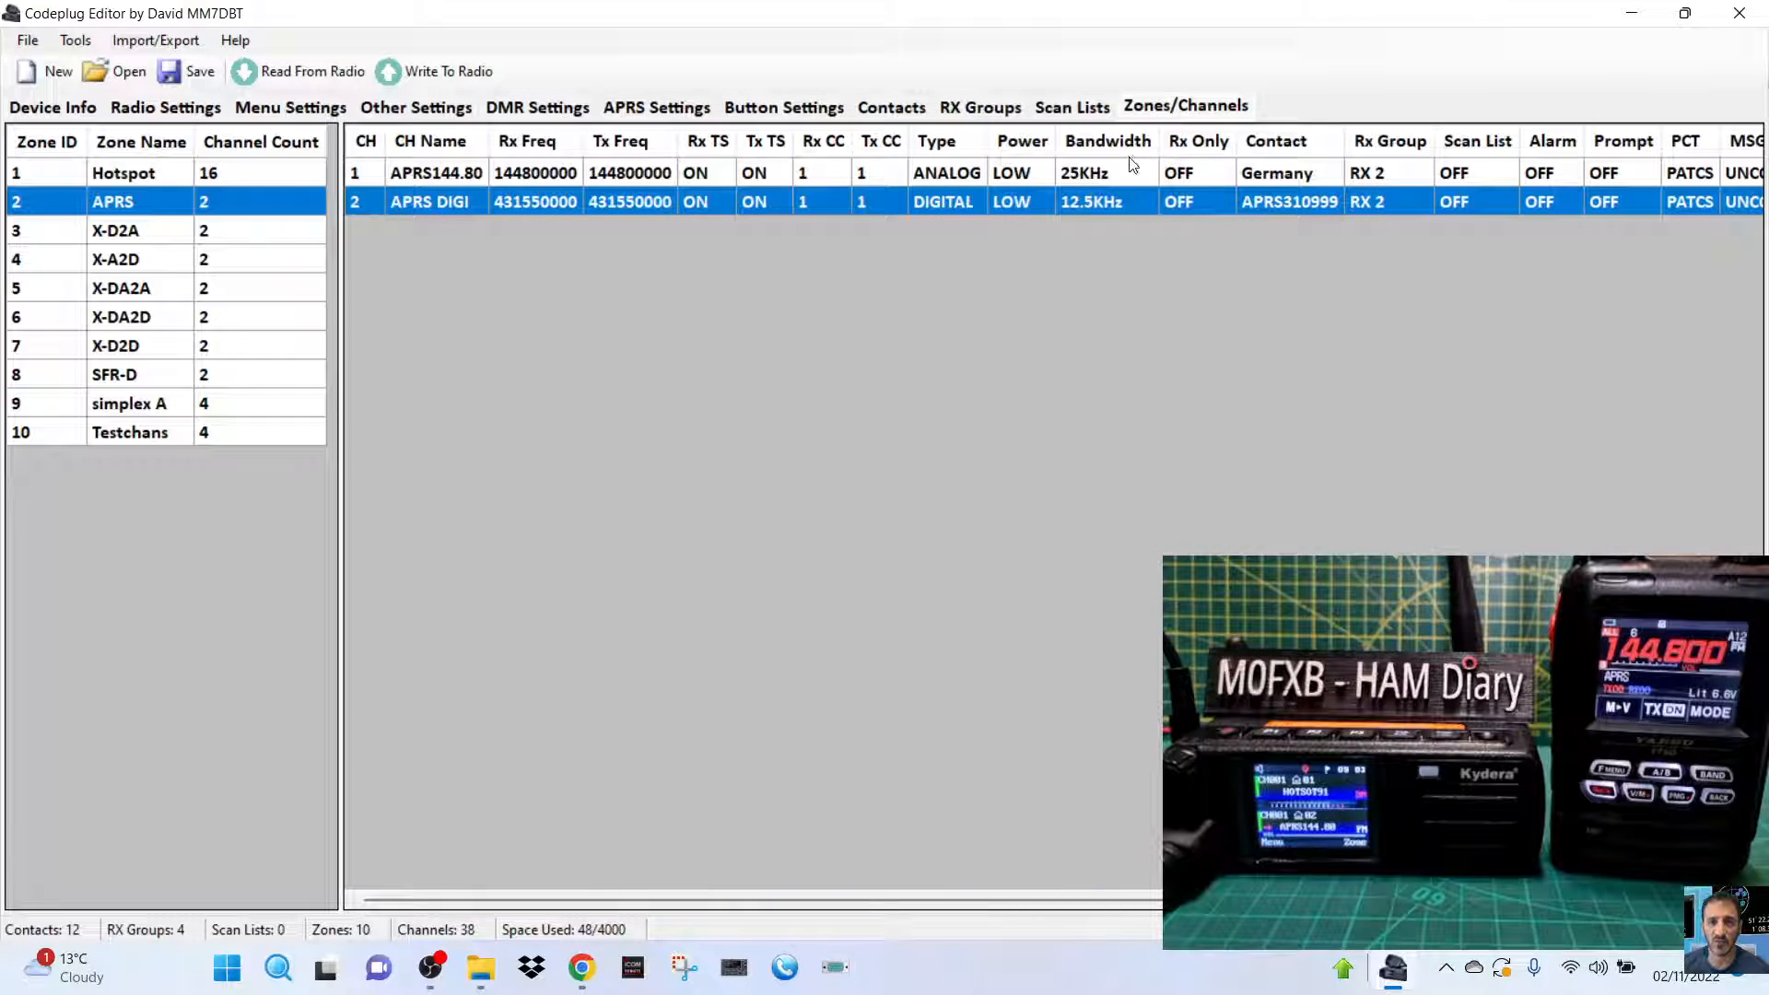
# Check the digital APRS report channel against the APRS zone's channels and the DMR GPS settings.
pyautogui.click(659, 110)
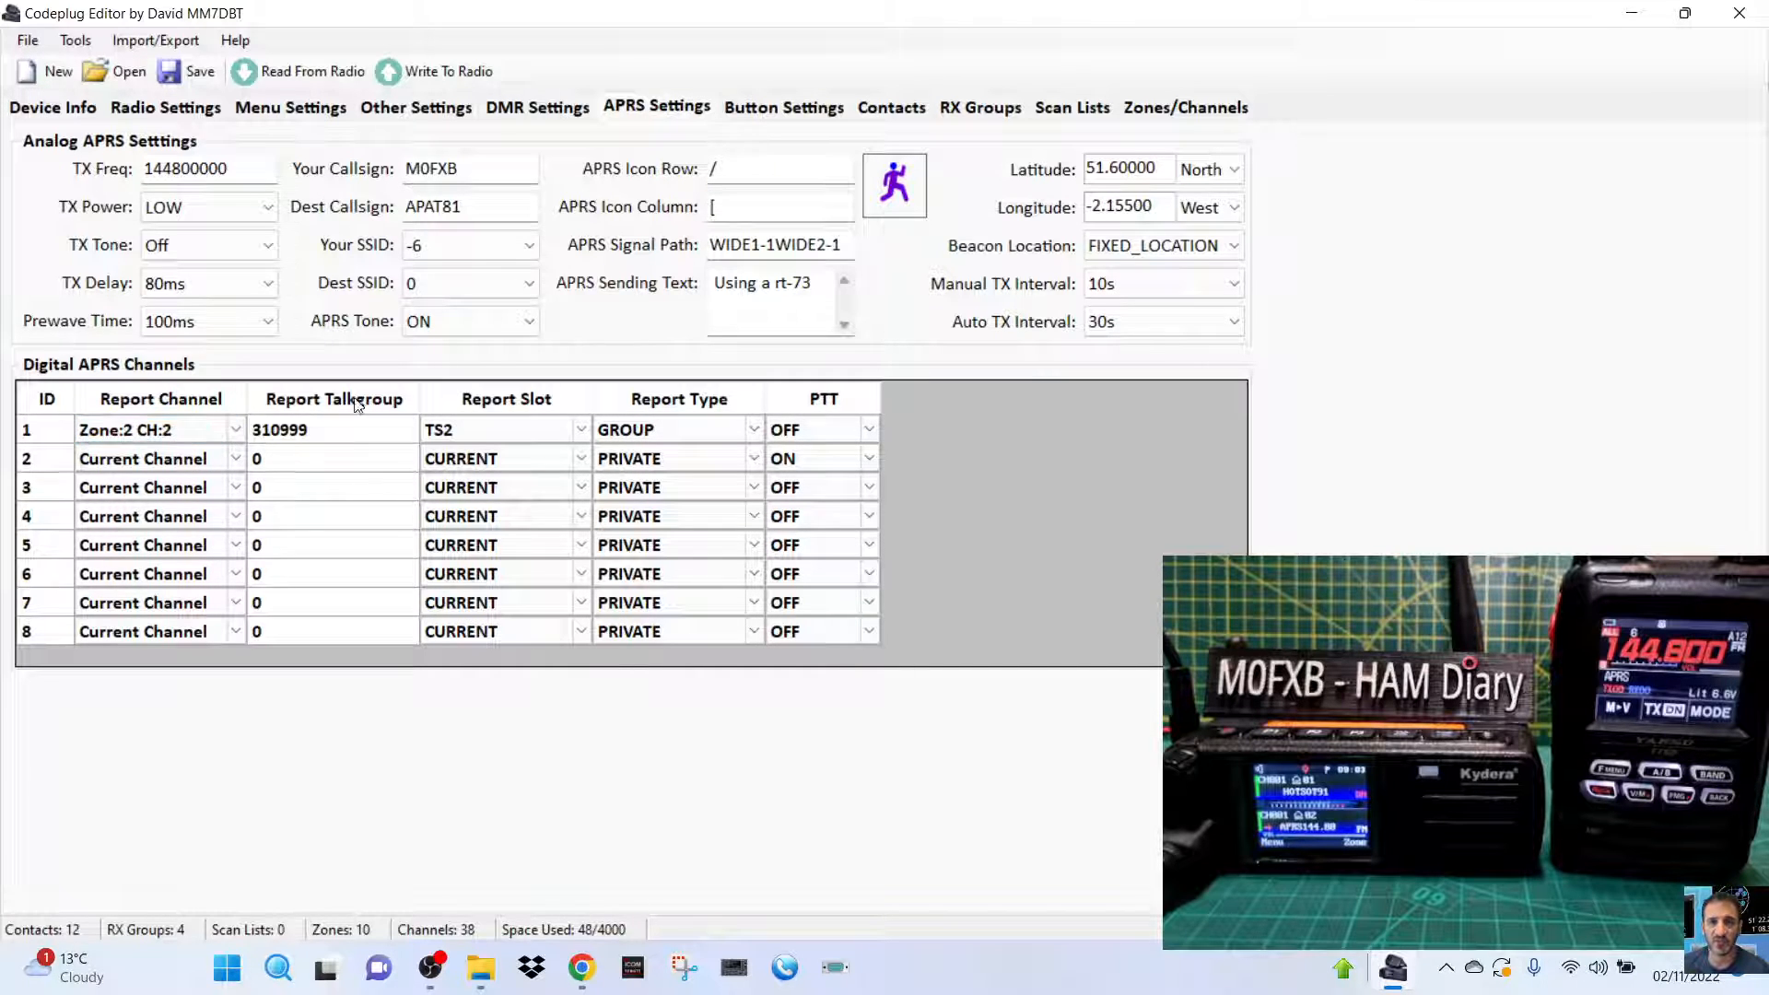
pyautogui.click(1129, 108)
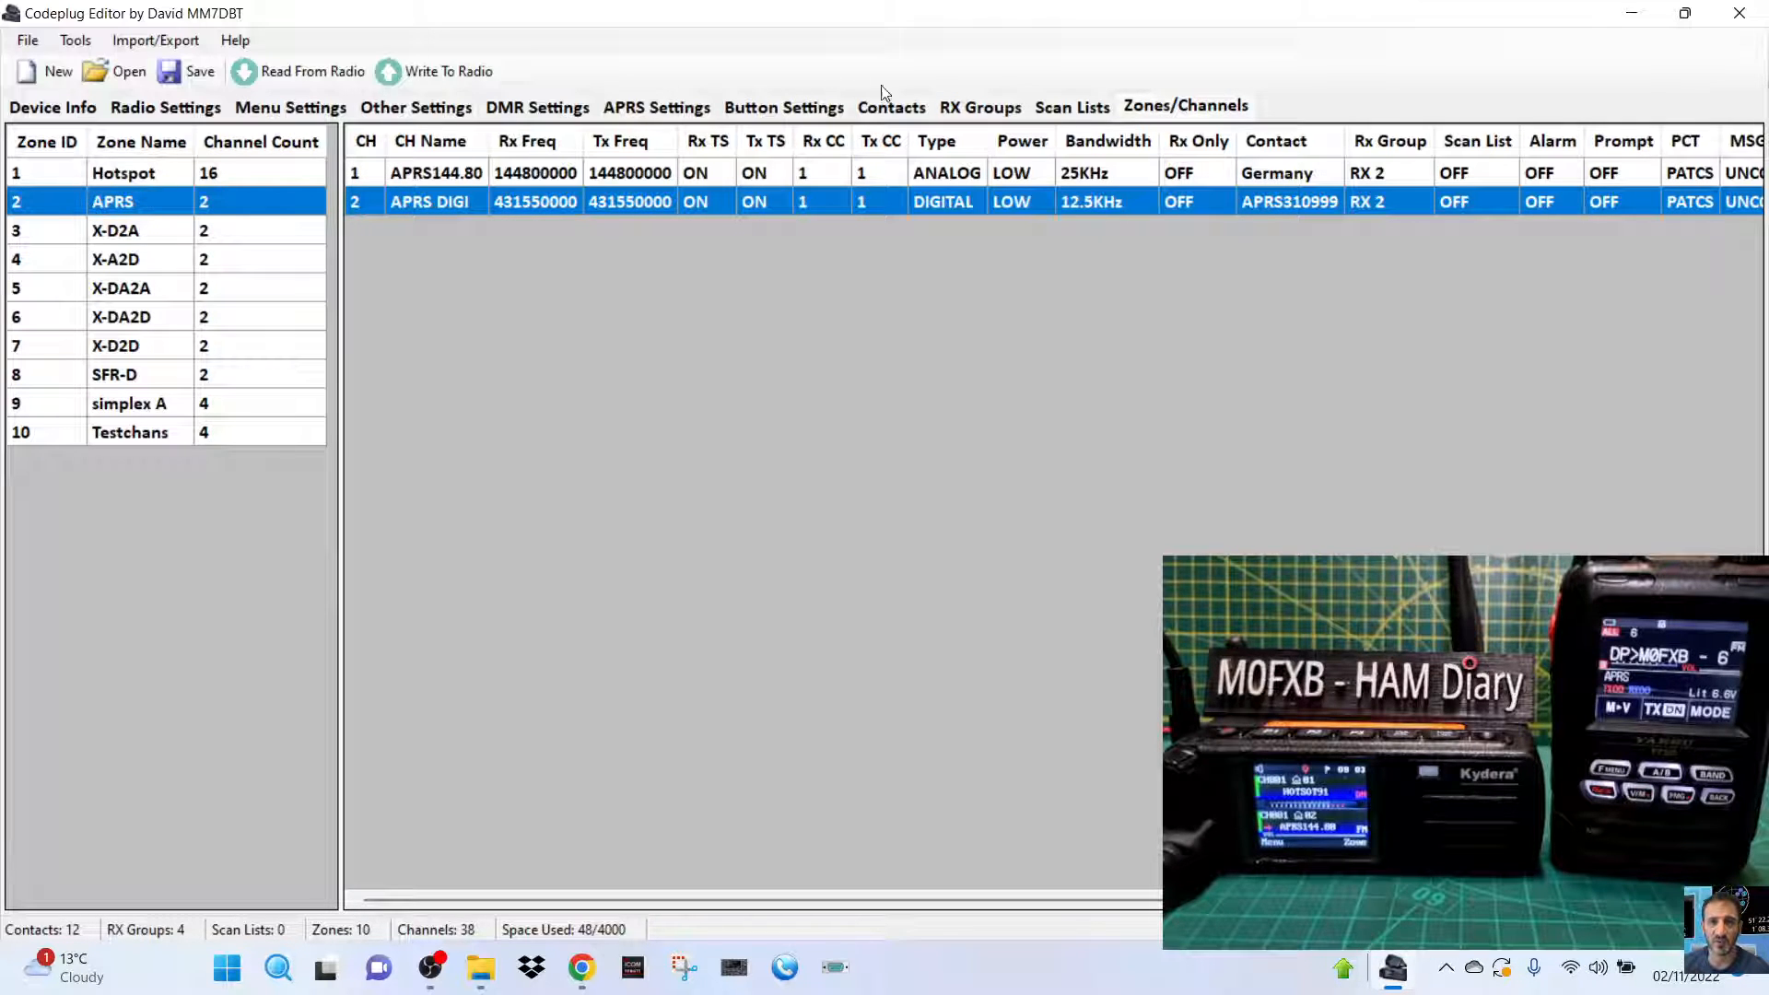
pyautogui.click(524, 111)
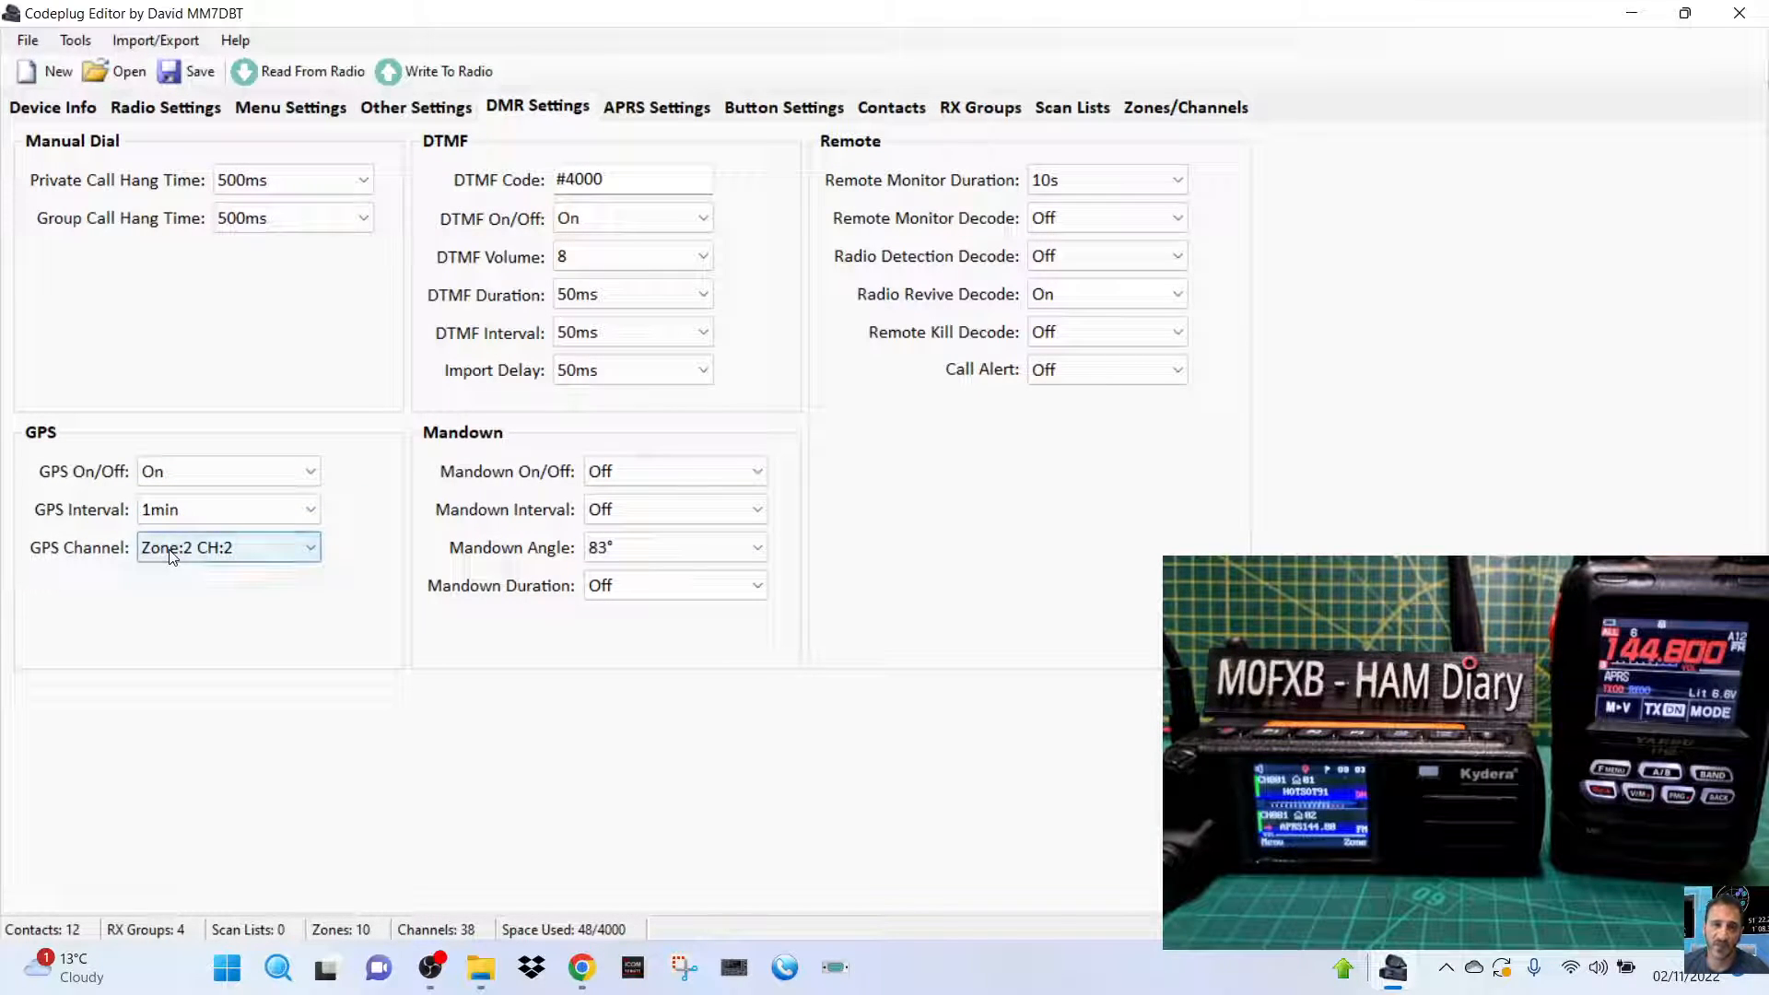
# Examine the report channel, talkgroup, slot, type and PTT of digital APRS channel 1 and recheck the GPS settings.
pyautogui.click(610, 107)
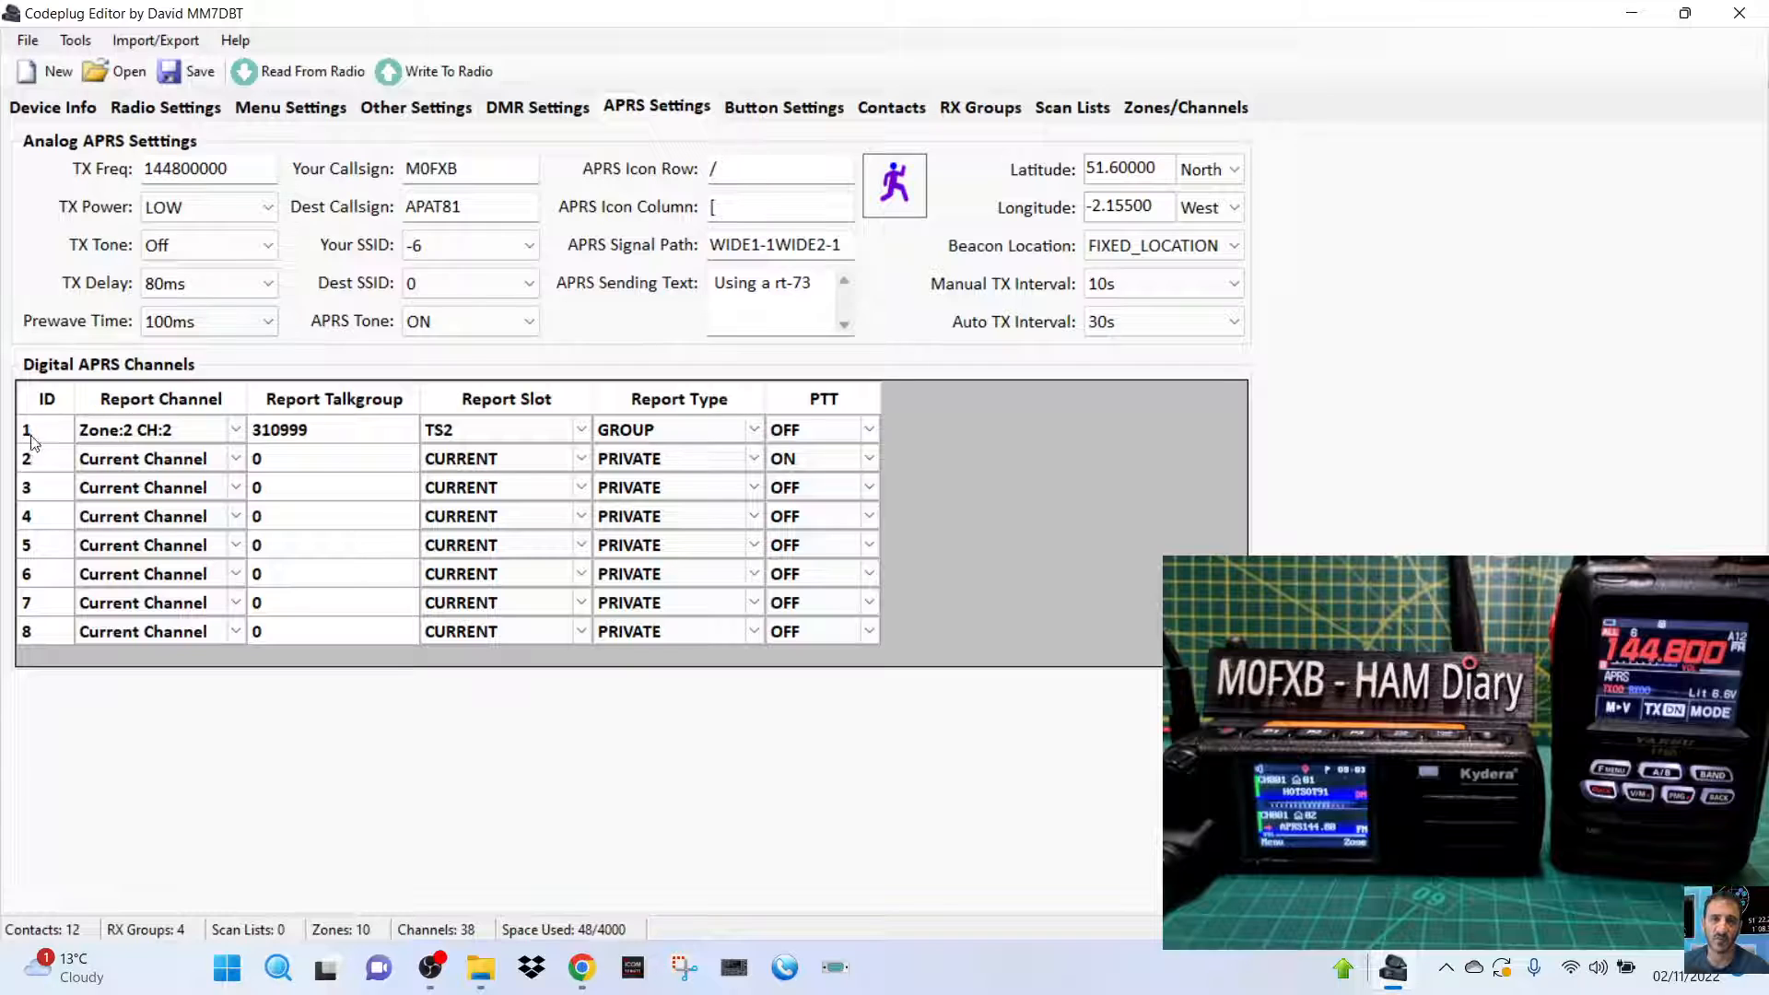
pyautogui.click(129, 433)
pyautogui.click(355, 430)
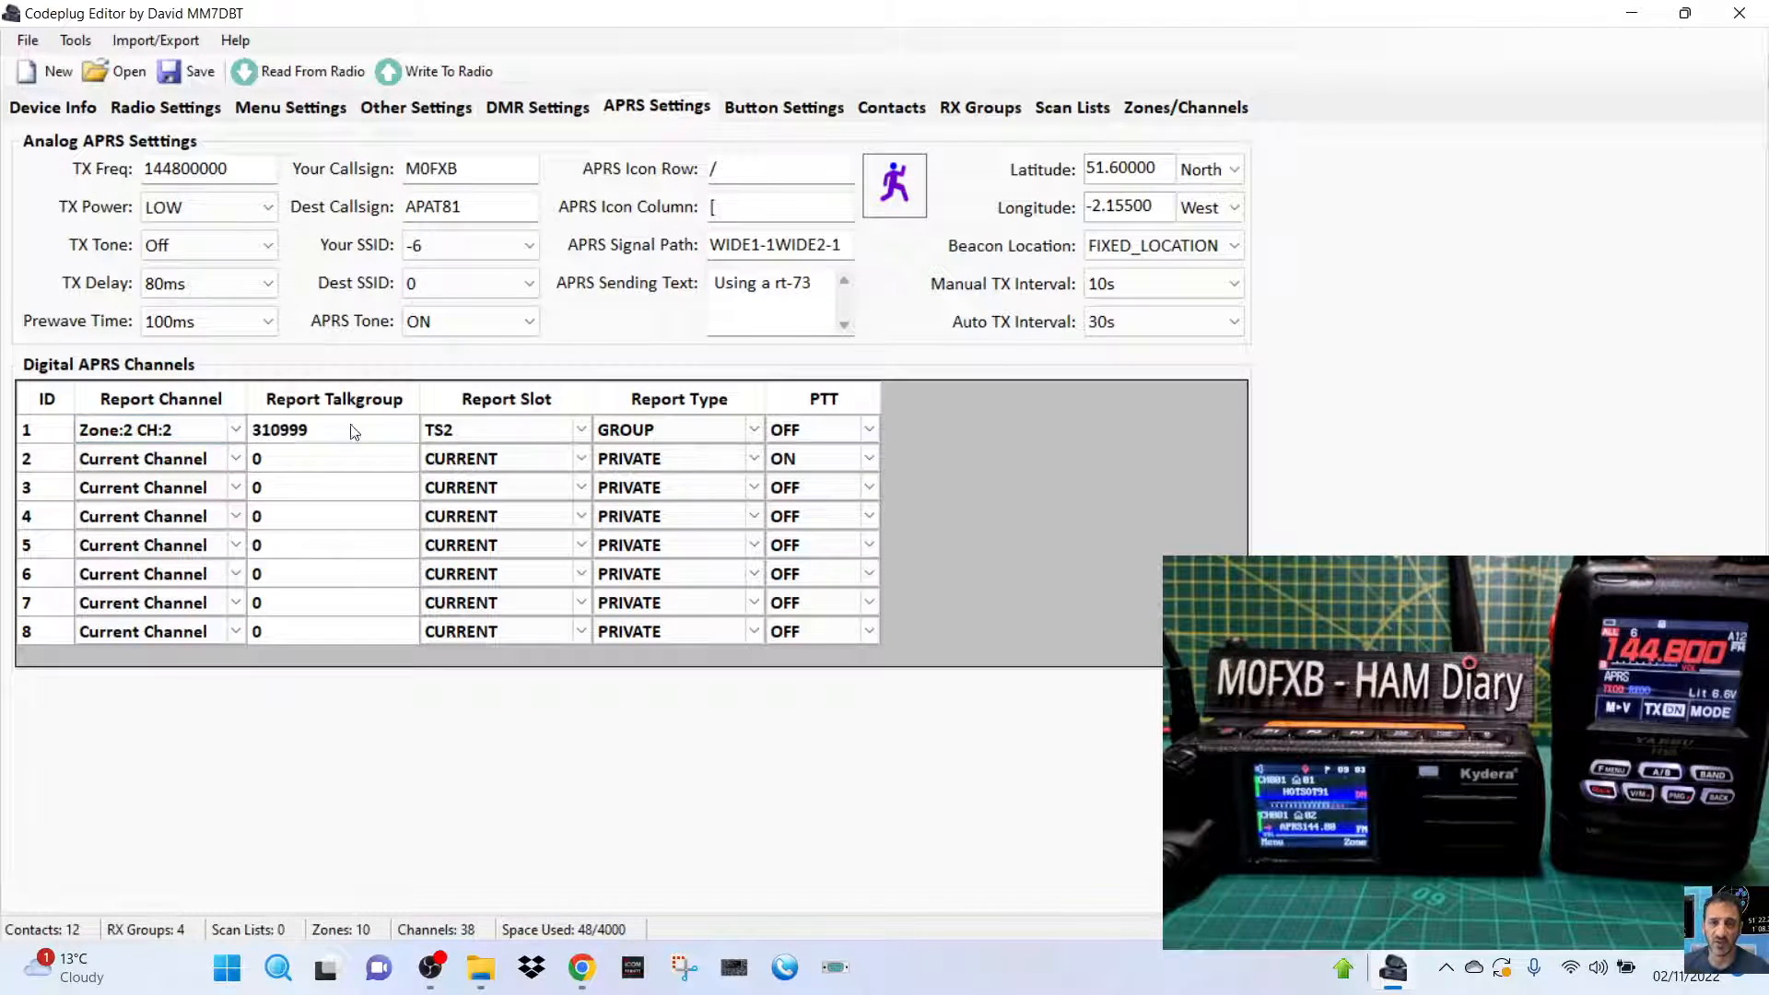
pyautogui.click(550, 430)
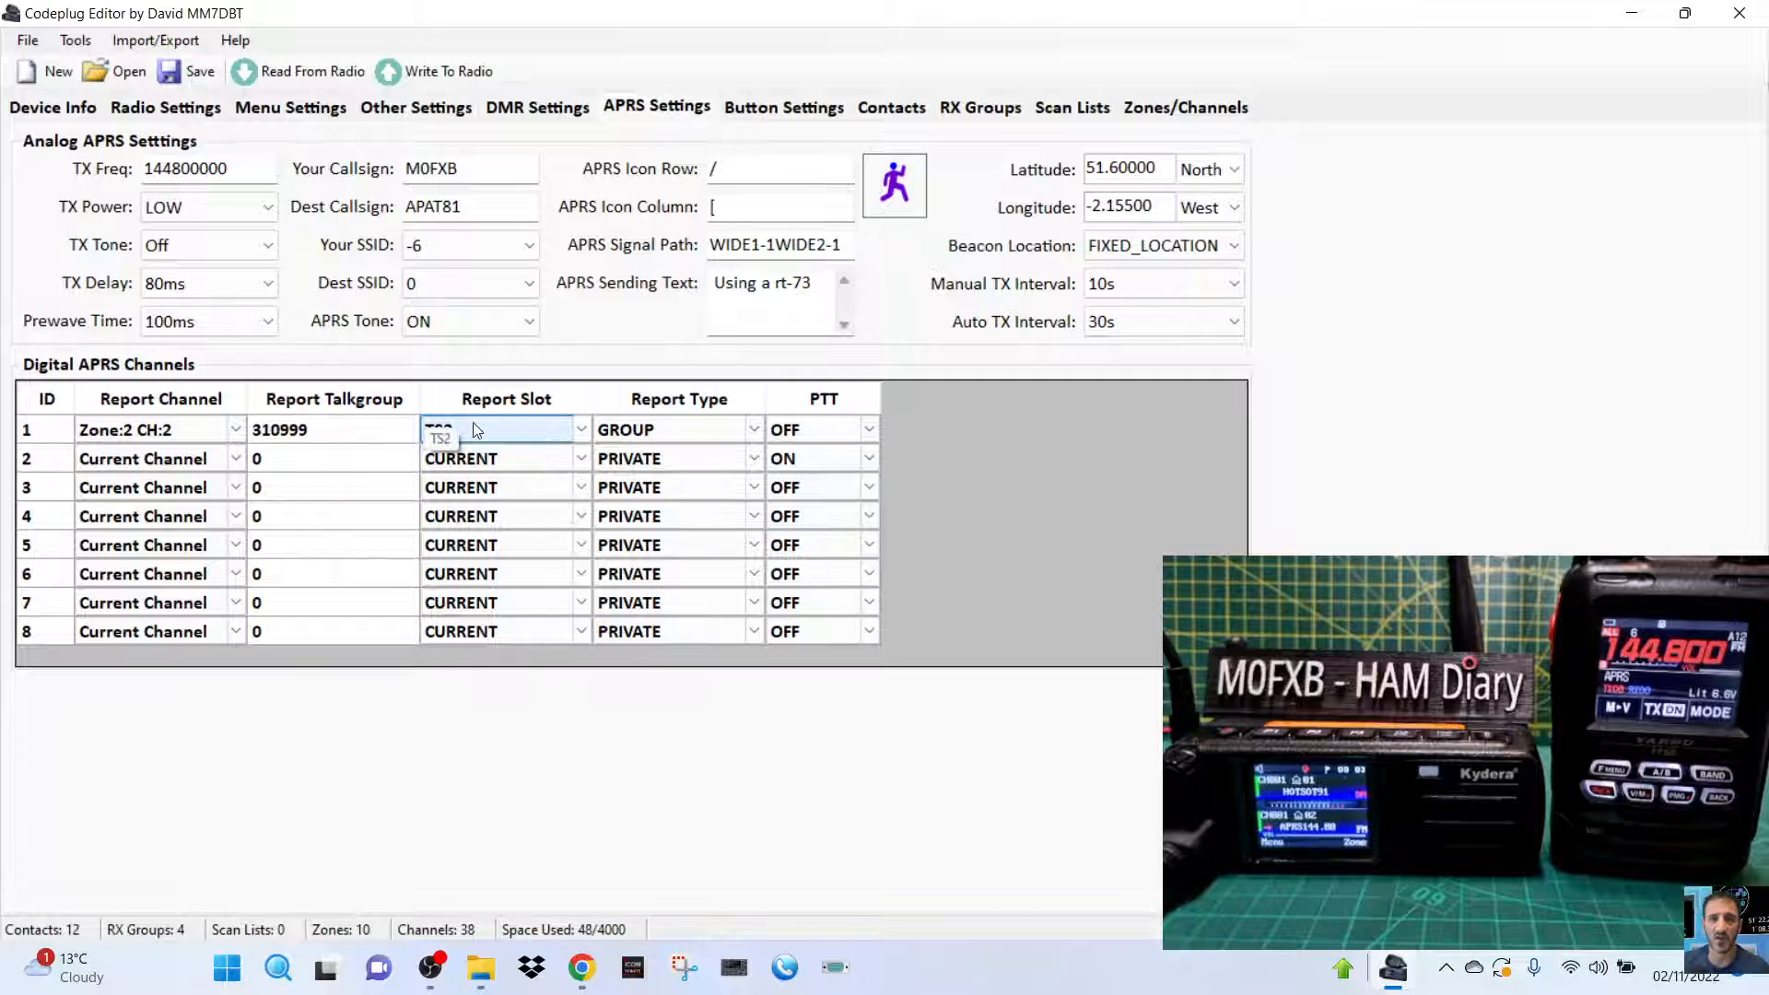
pyautogui.click(673, 430)
pyautogui.click(875, 432)
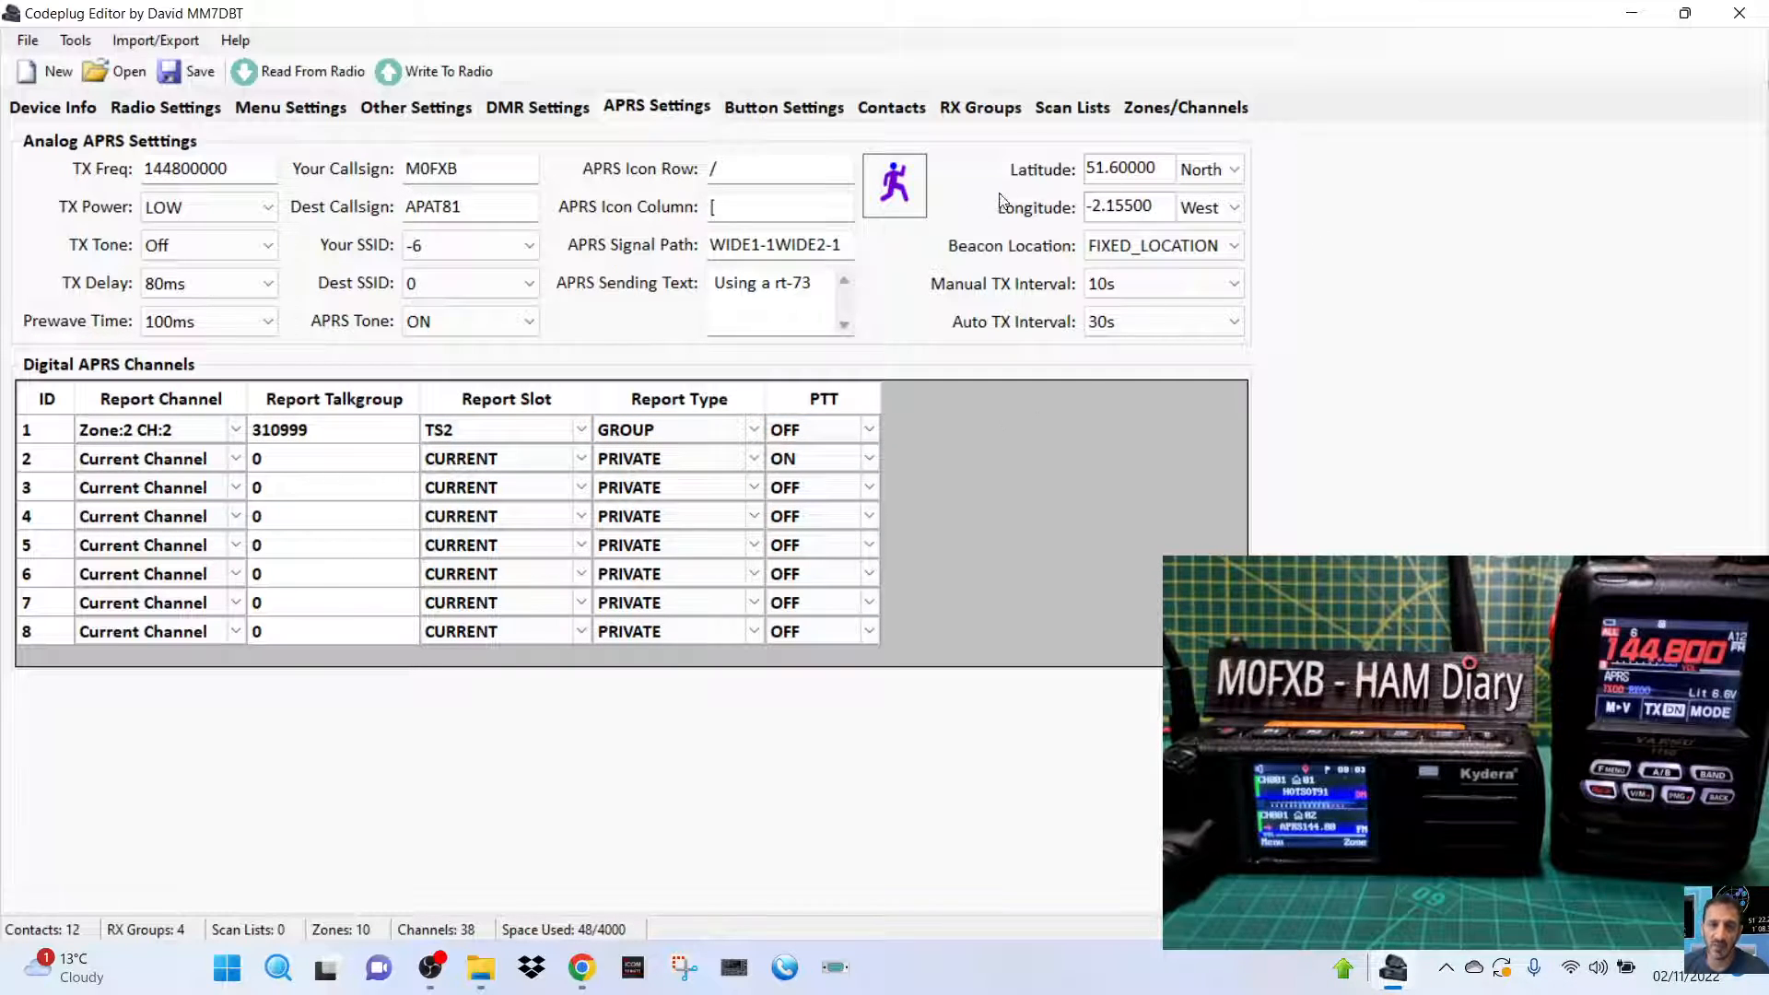
pyautogui.click(552, 109)
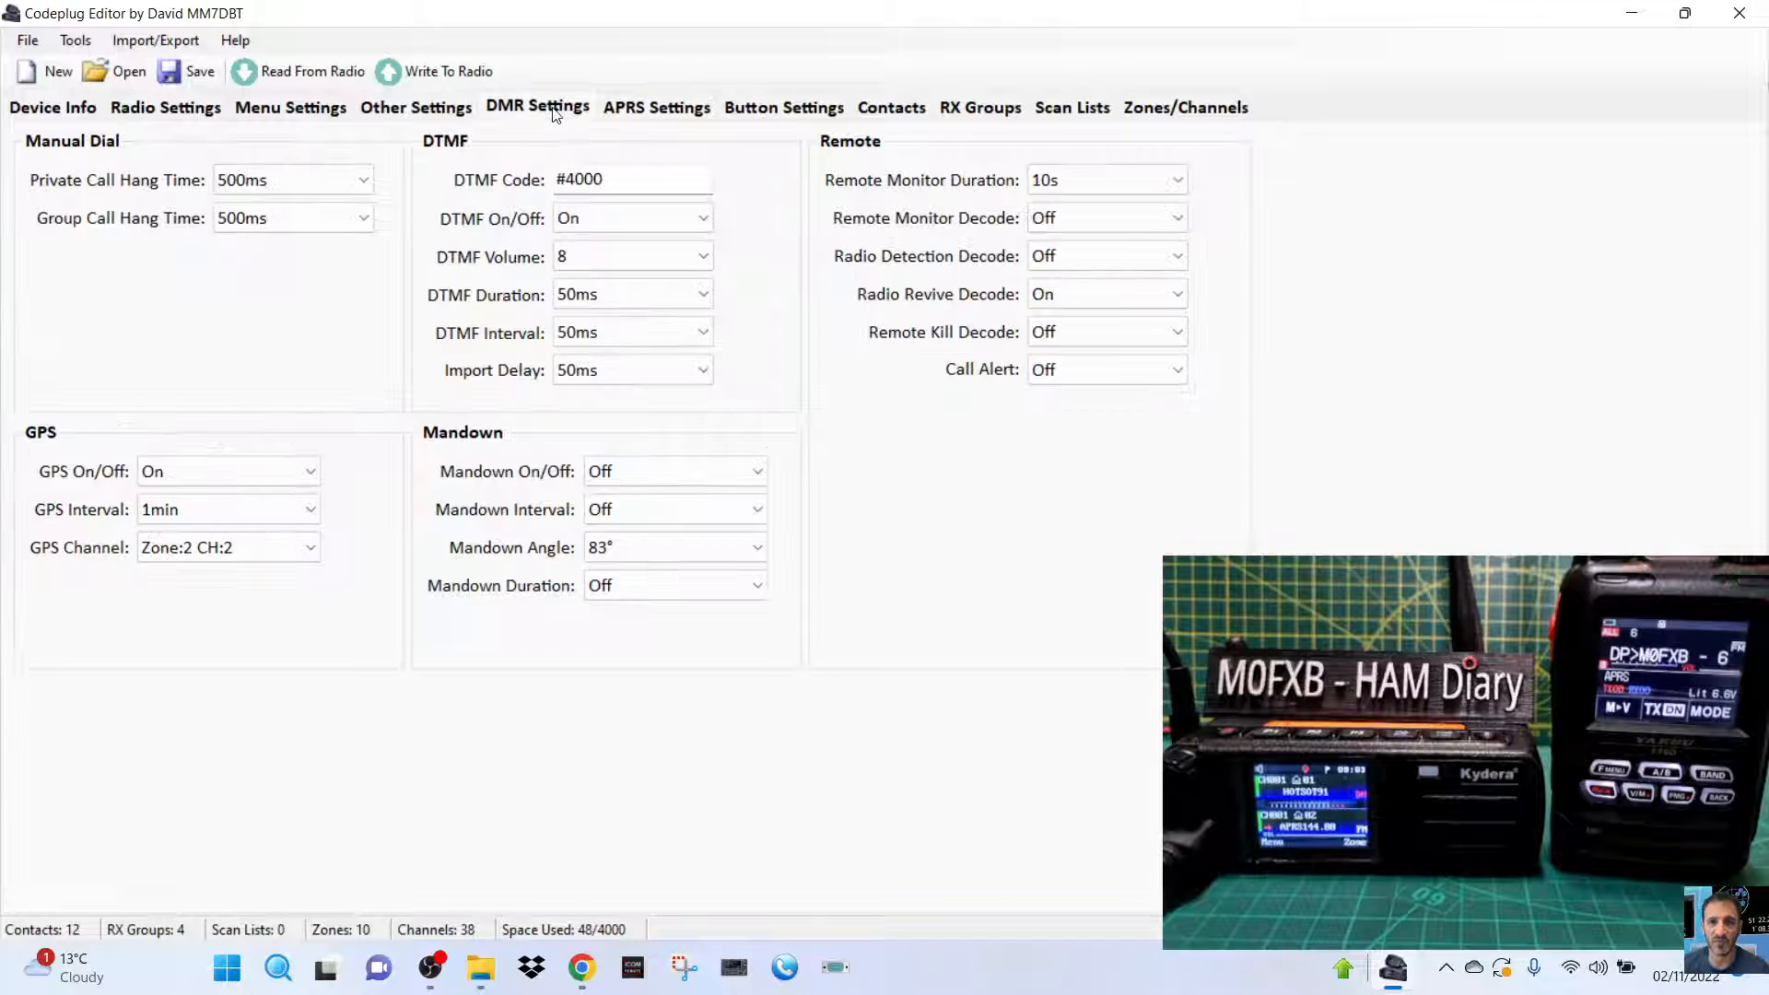
pyautogui.click(1186, 105)
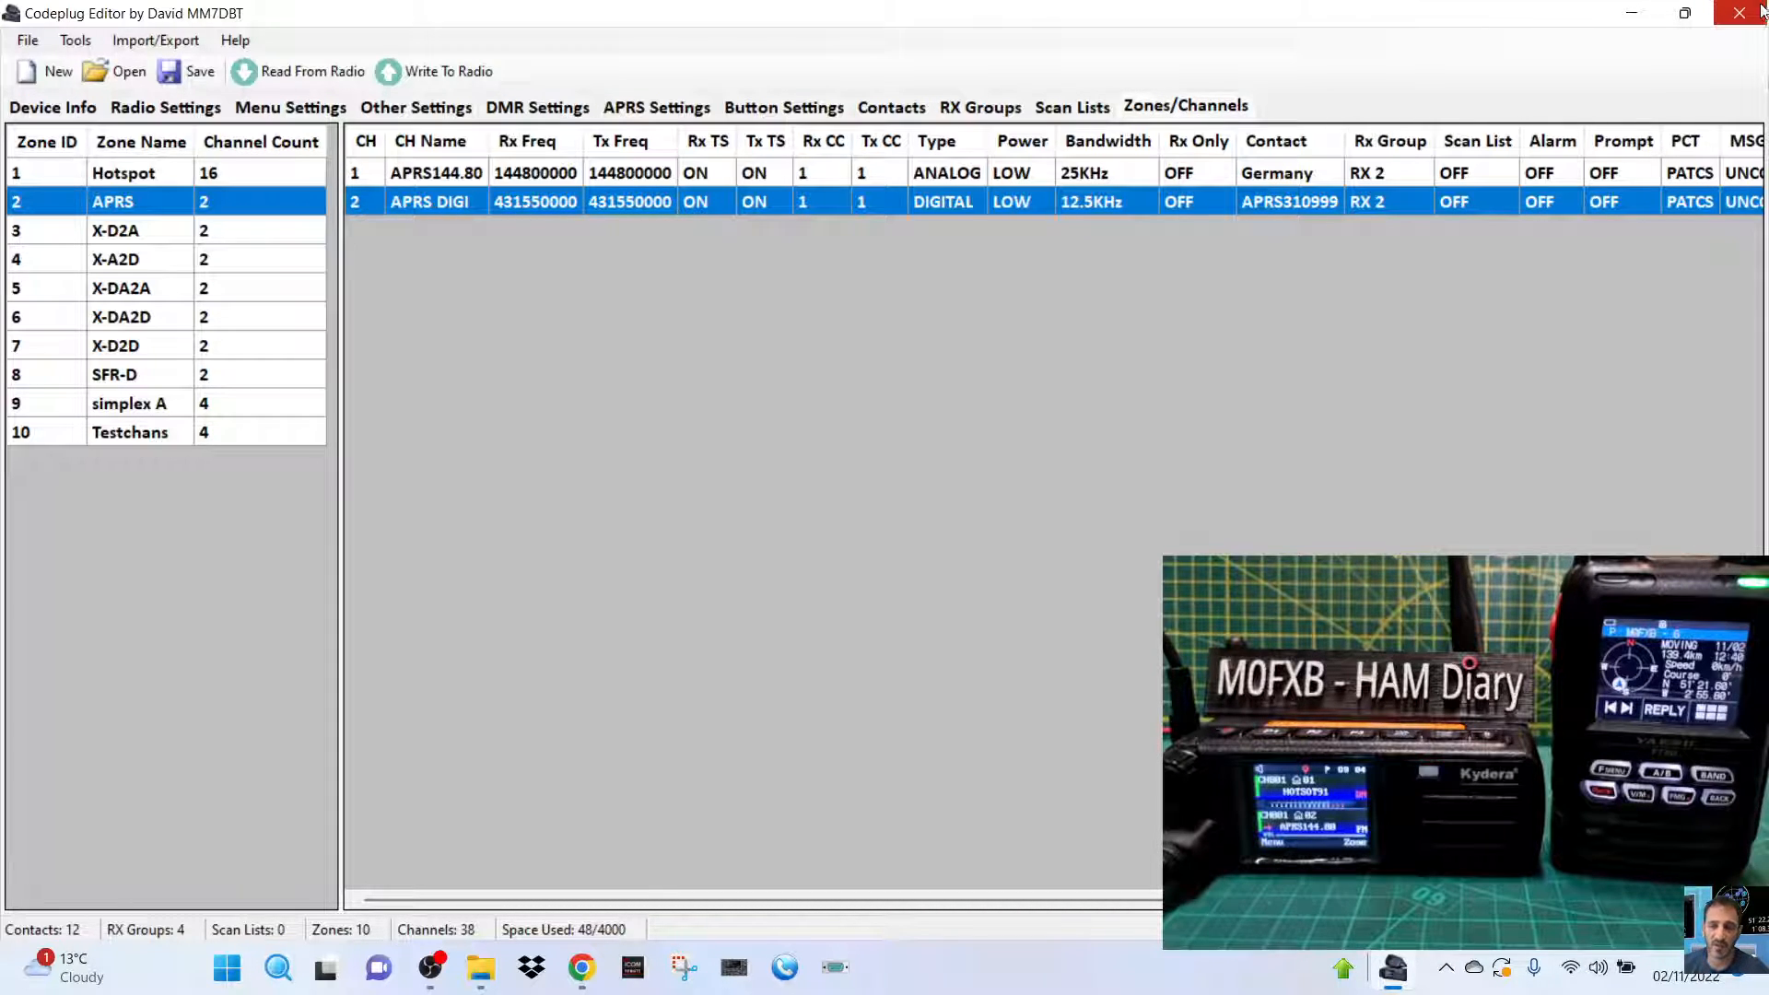
# Write the codeplug to the radio and close the completion notice.
pyautogui.click(402, 87)
pyautogui.click(947, 527)
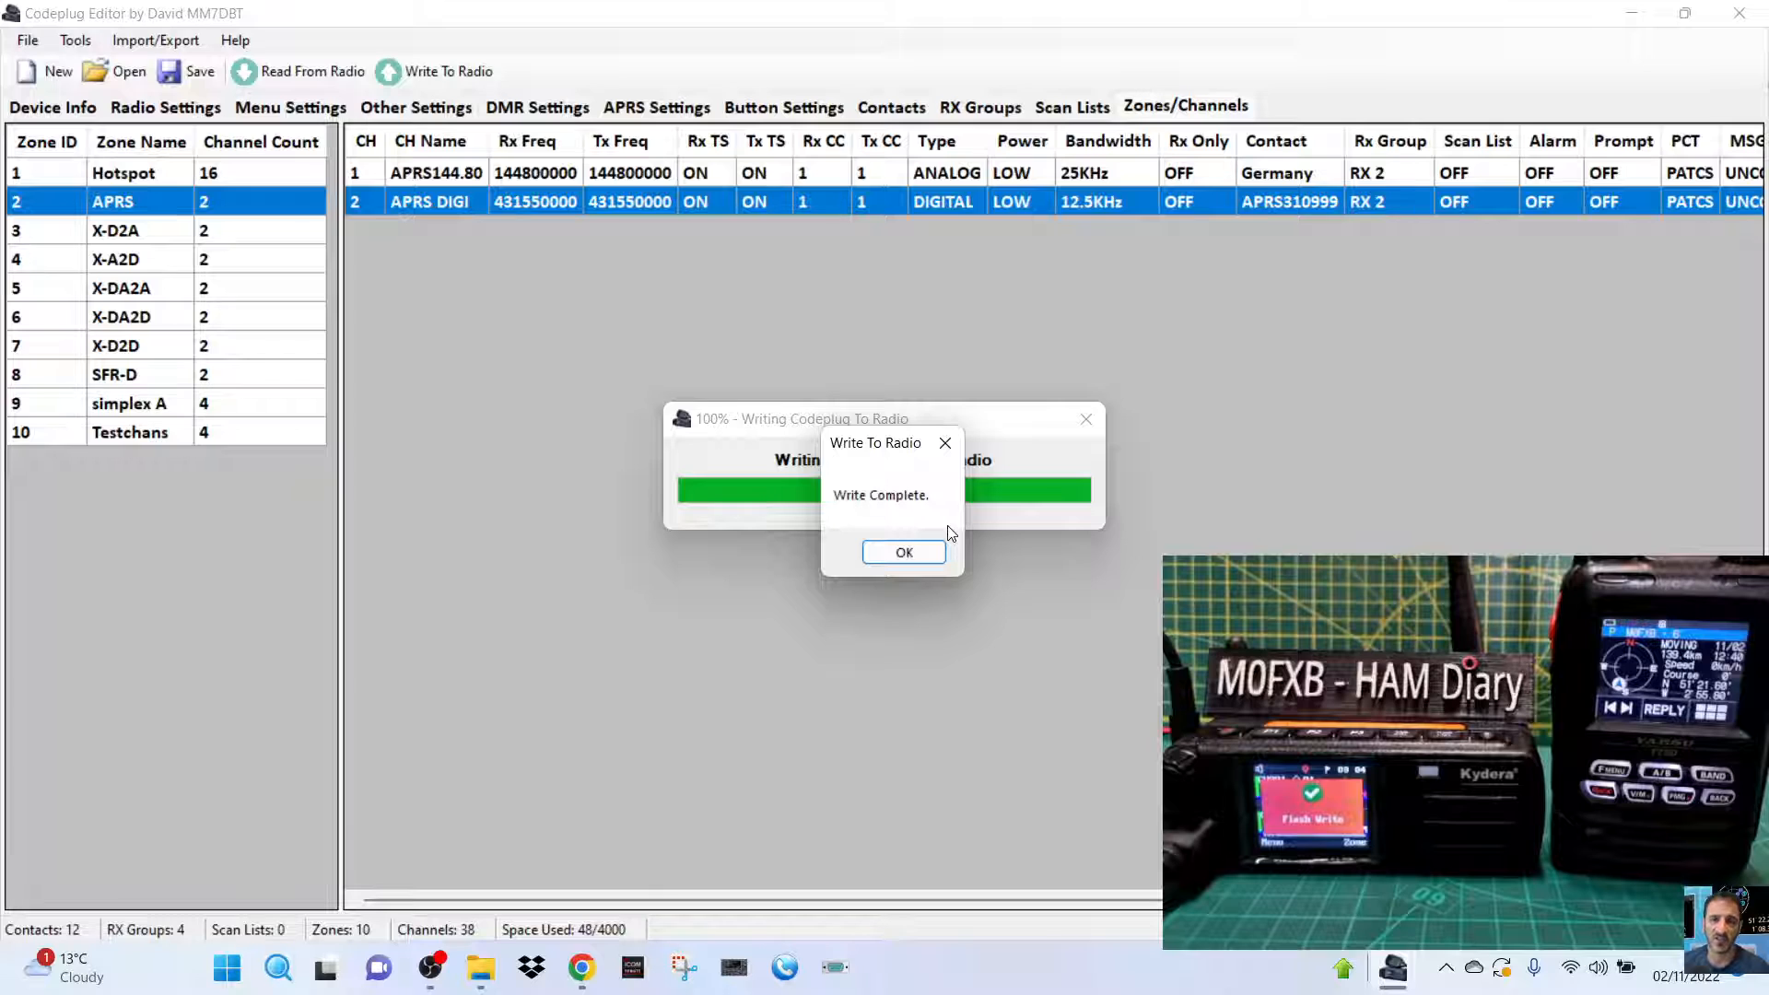
pyautogui.click(911, 556)
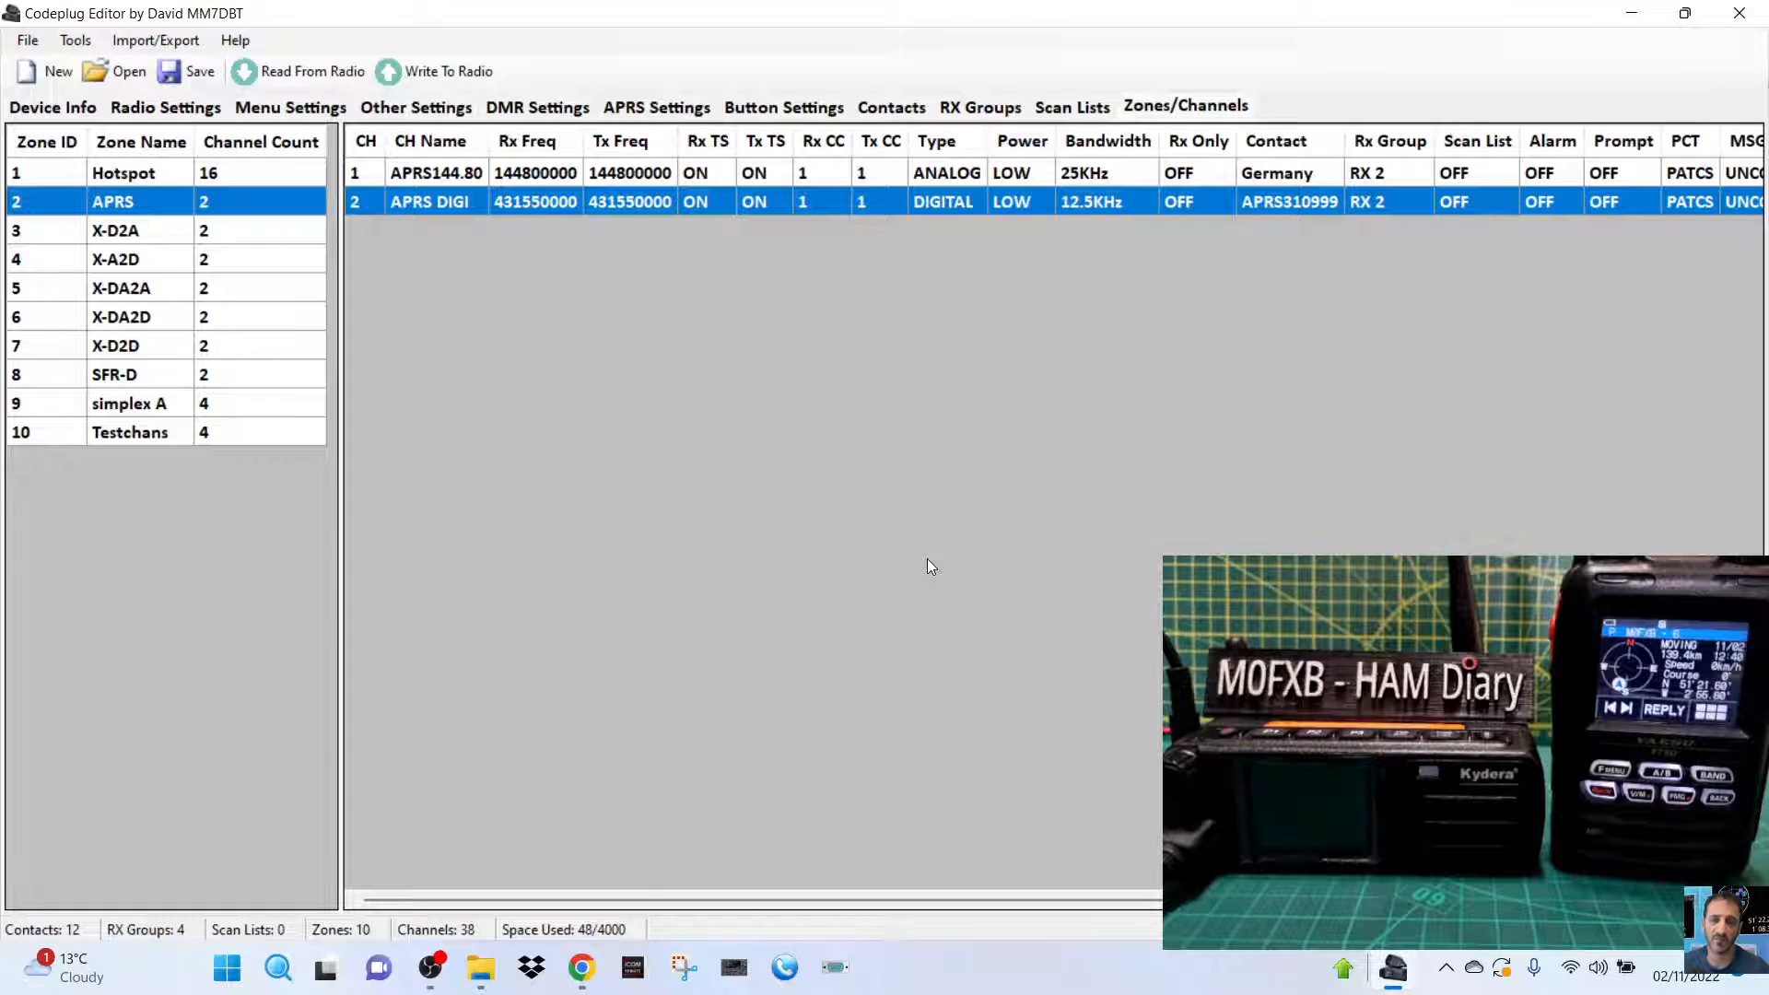